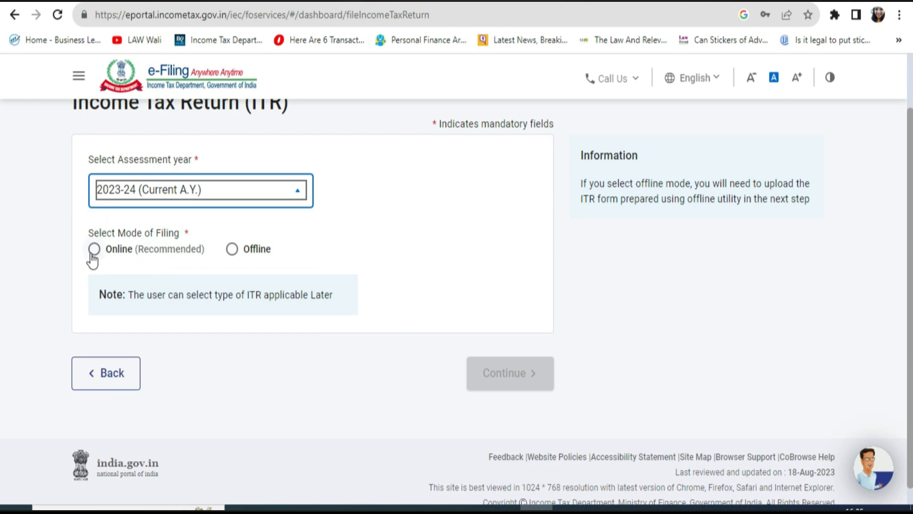
# Choose Online as the mode of filing and start a new filing for a fresh income tax return
pyautogui.click(94, 249)
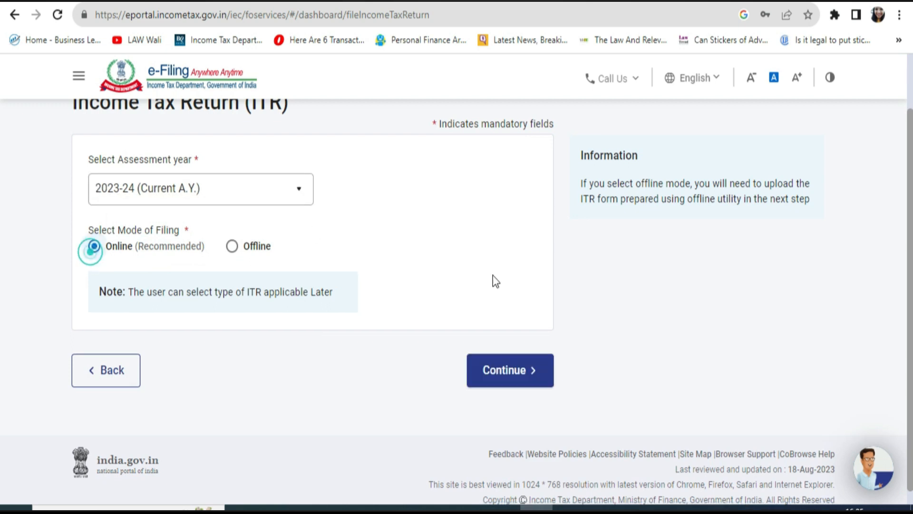
pyautogui.click(533, 370)
pyautogui.scroll(-3, 204, 273)
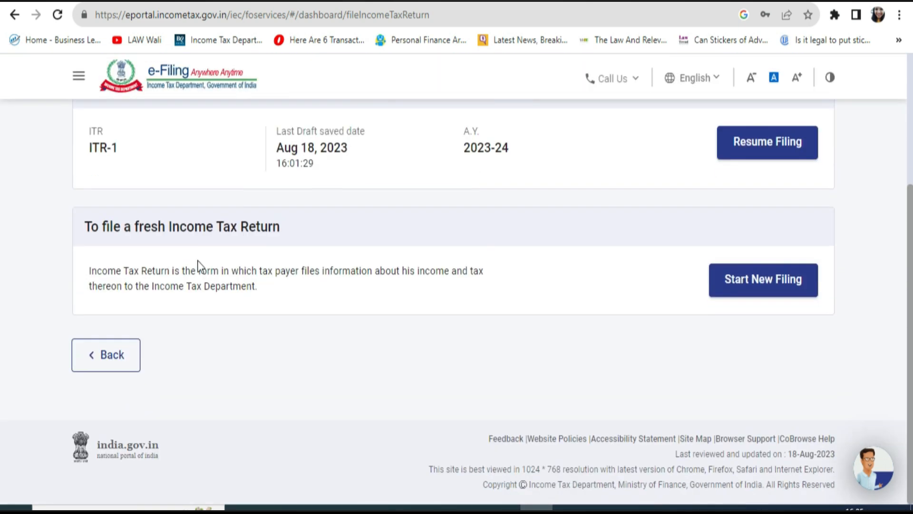
pyautogui.click(772, 284)
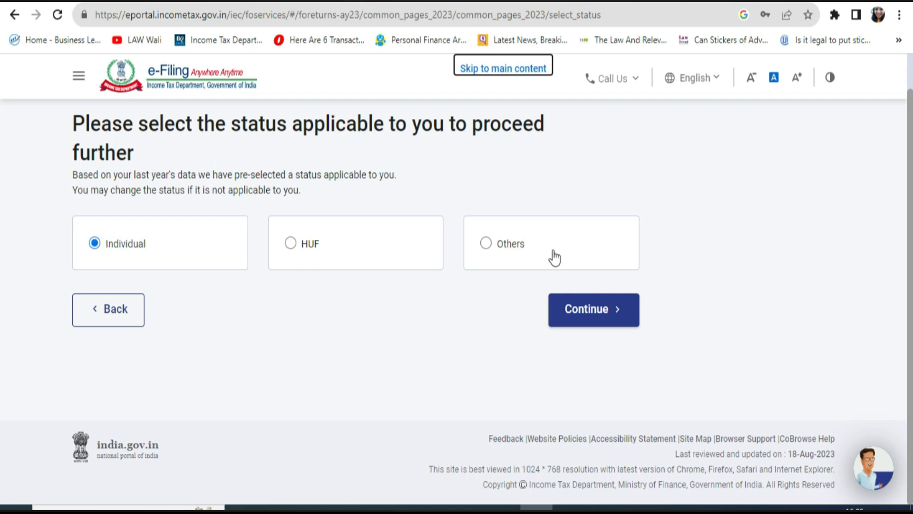
# Continue with the Individual status and proceed with ITR-1 as the return form
pyautogui.click(582, 316)
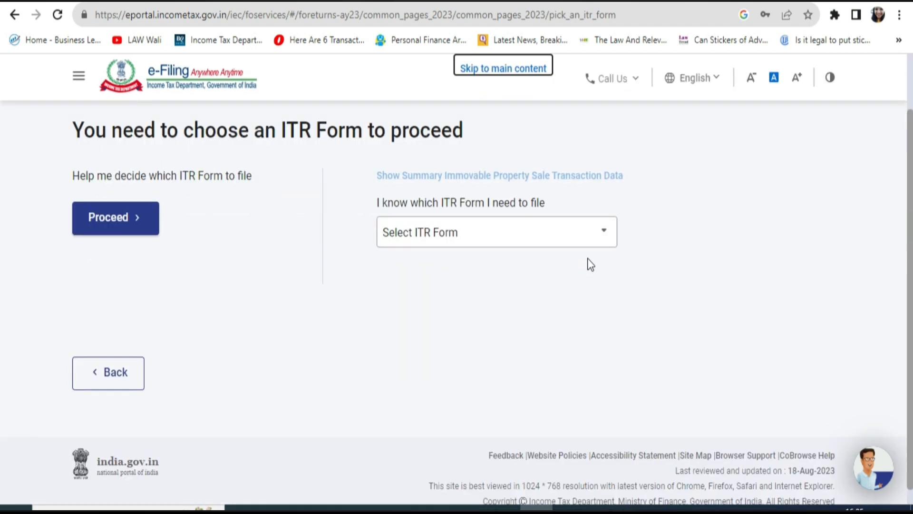
pyautogui.click(456, 239)
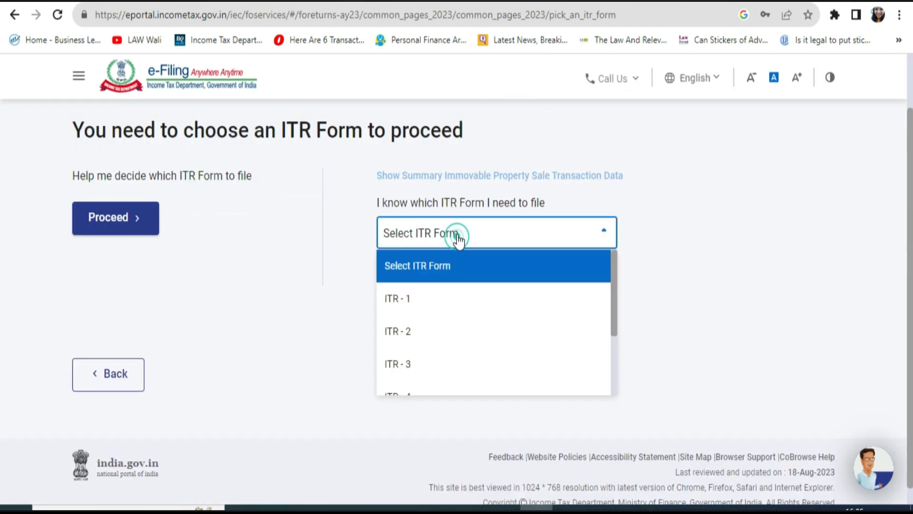
pyautogui.click(415, 309)
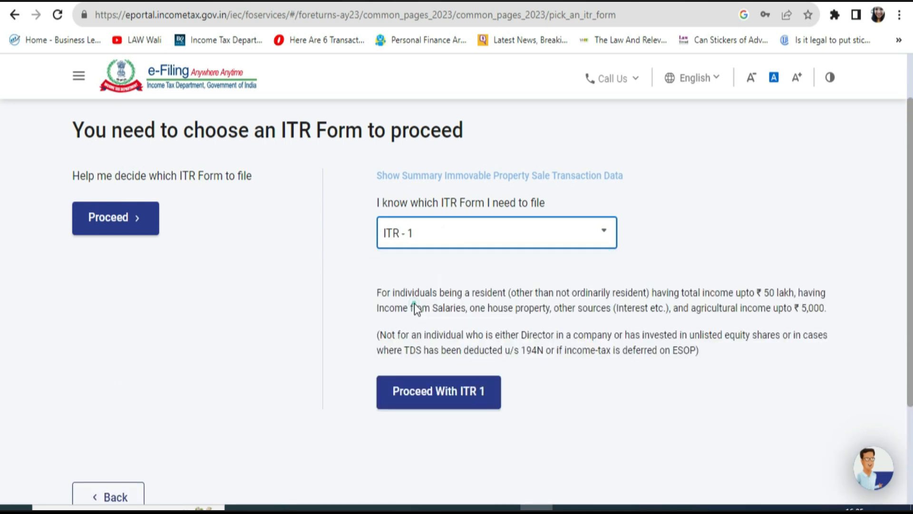
pyautogui.click(430, 401)
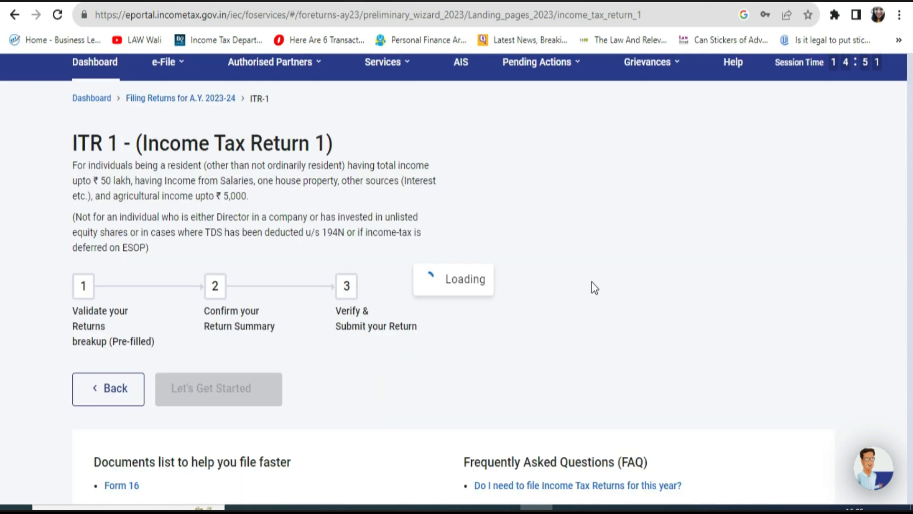
# Get started with the ITR-1 return and give Others as the reason for filing
pyautogui.scroll(-2, 322, 326)
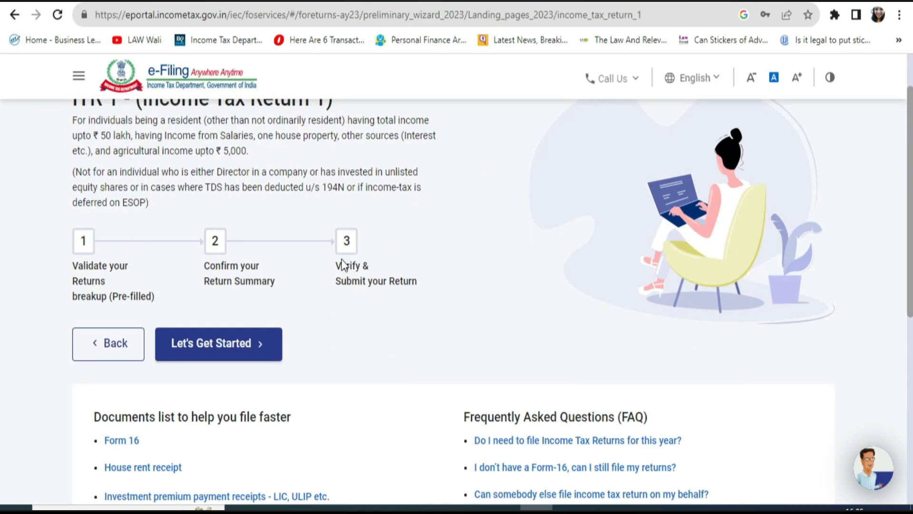
pyautogui.scroll(-3, 342, 264)
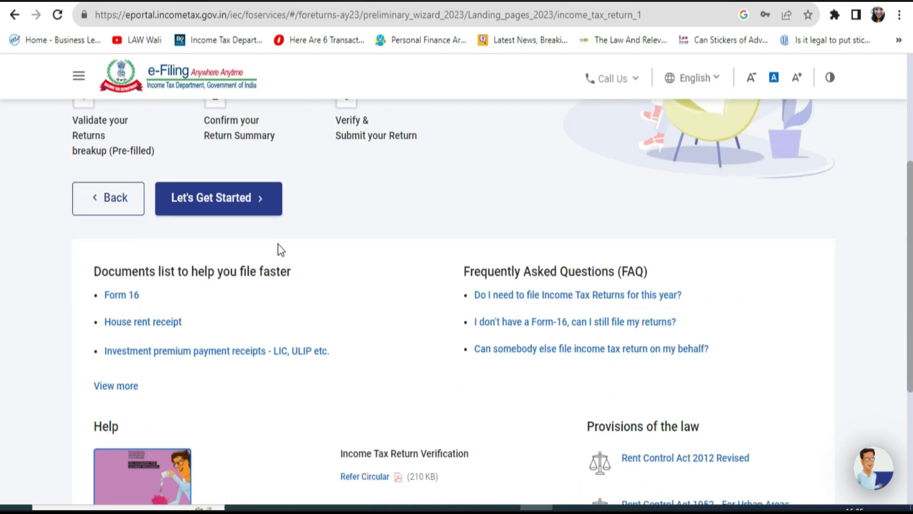
pyautogui.click(204, 207)
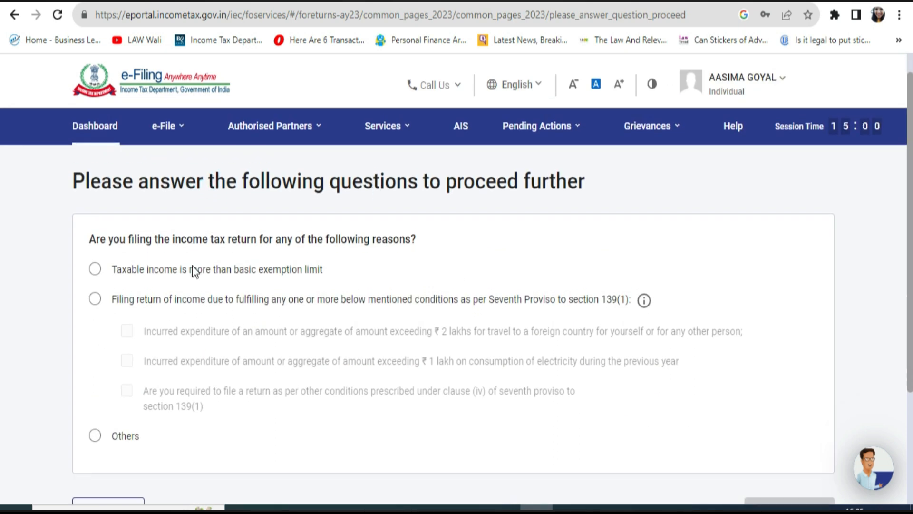
pyautogui.scroll(-2, 192, 266)
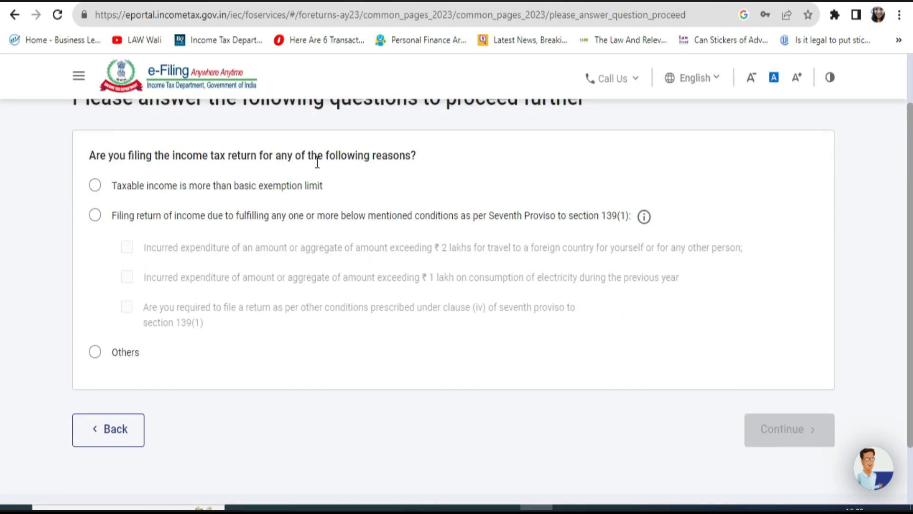
pyautogui.click(91, 353)
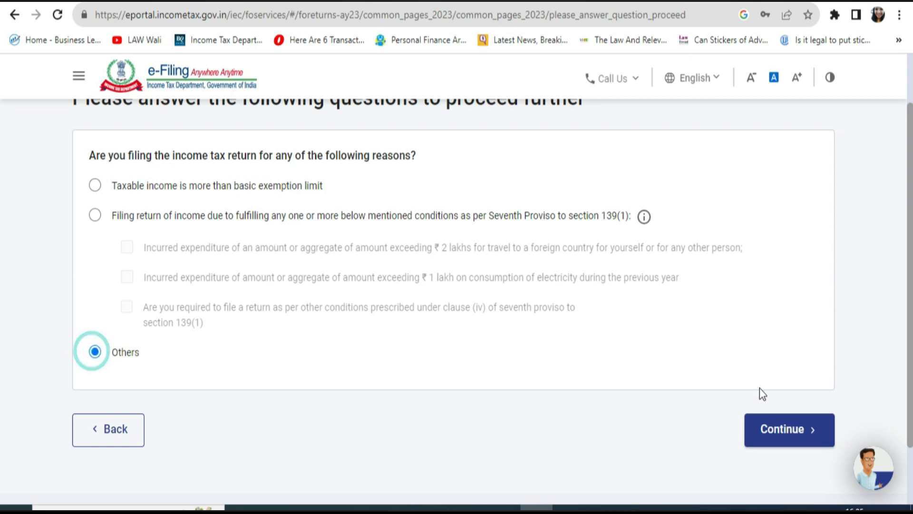
pyautogui.click(791, 431)
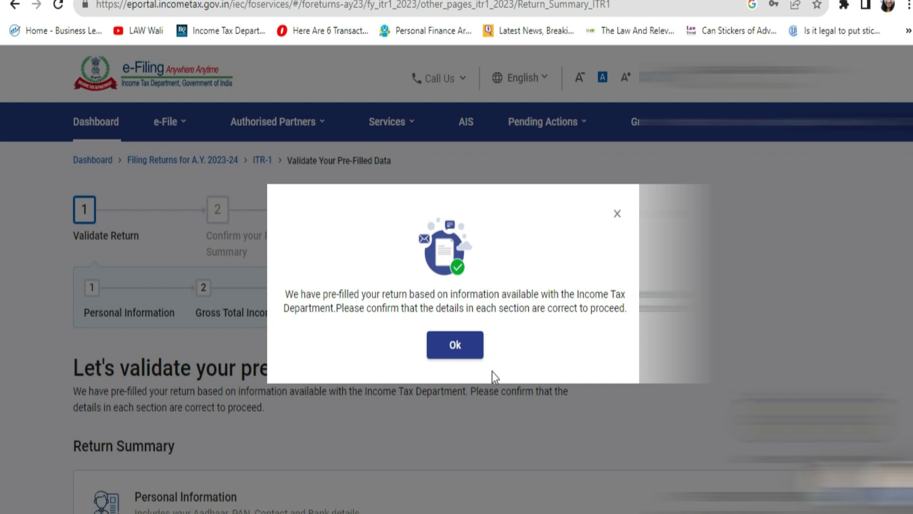
# Accept the pre-filled return notice, and review and confirm the Personal Information section
pyautogui.click(450, 340)
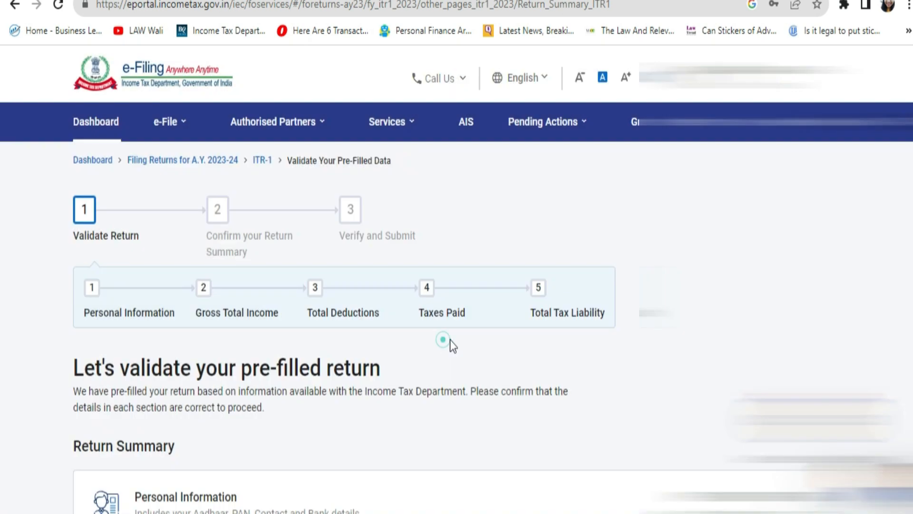
pyautogui.scroll(-5, 487, 334)
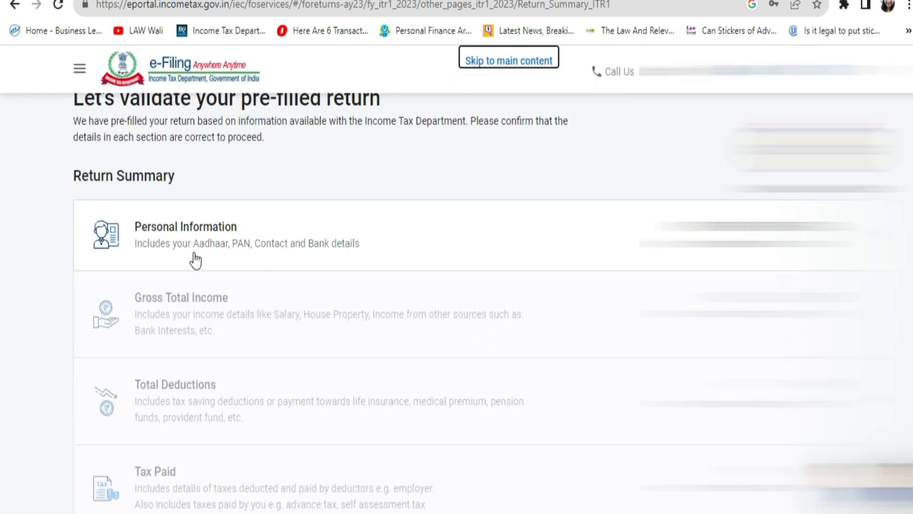
pyautogui.click(177, 227)
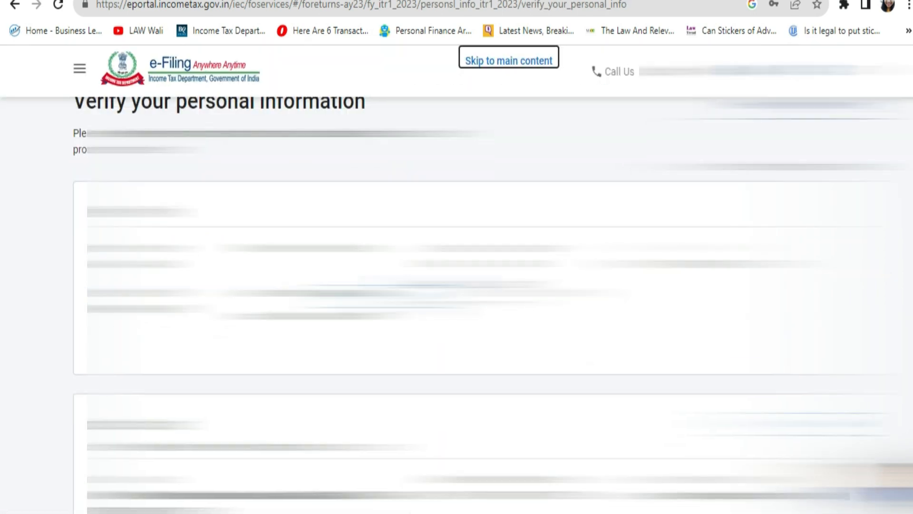
pyautogui.scroll(-6, 456, 304)
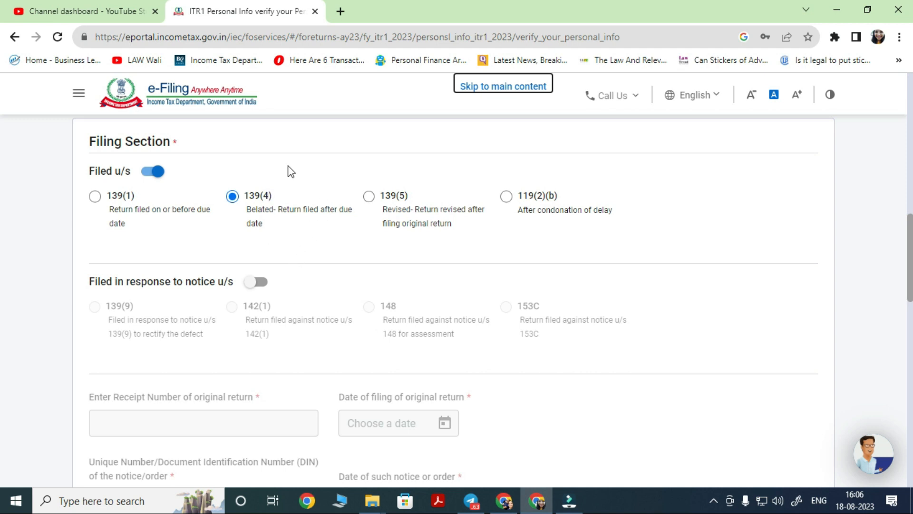
pyautogui.scroll(-15, 302, 217)
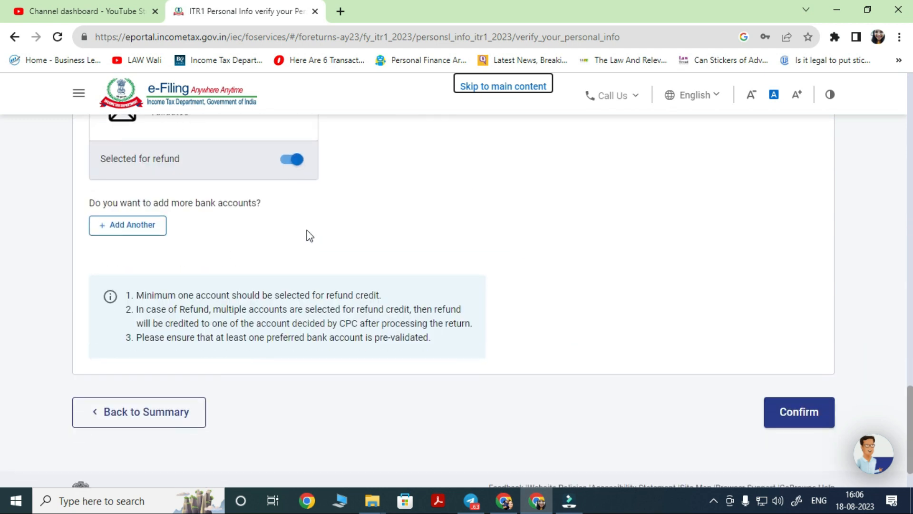
pyautogui.click(811, 356)
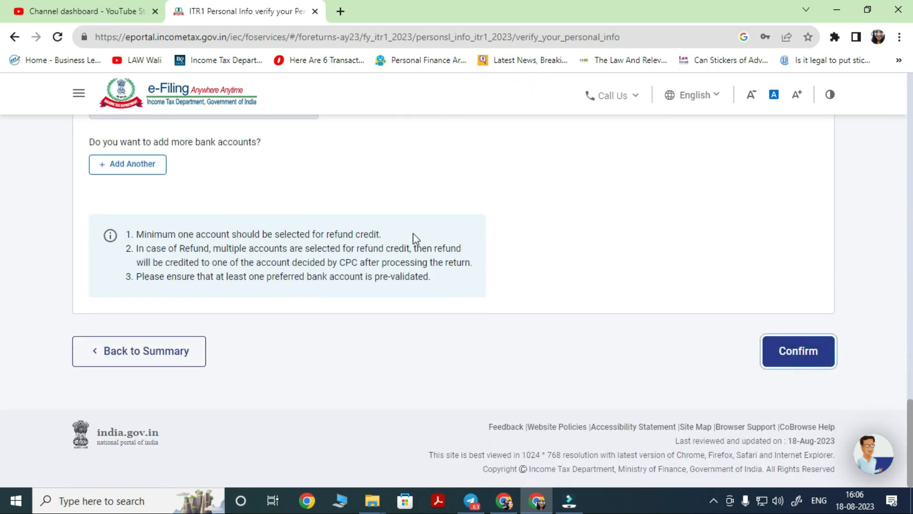
# Open the Gross Total Income section and skip the salary exemption questions
pyautogui.scroll(-3, 432, 328)
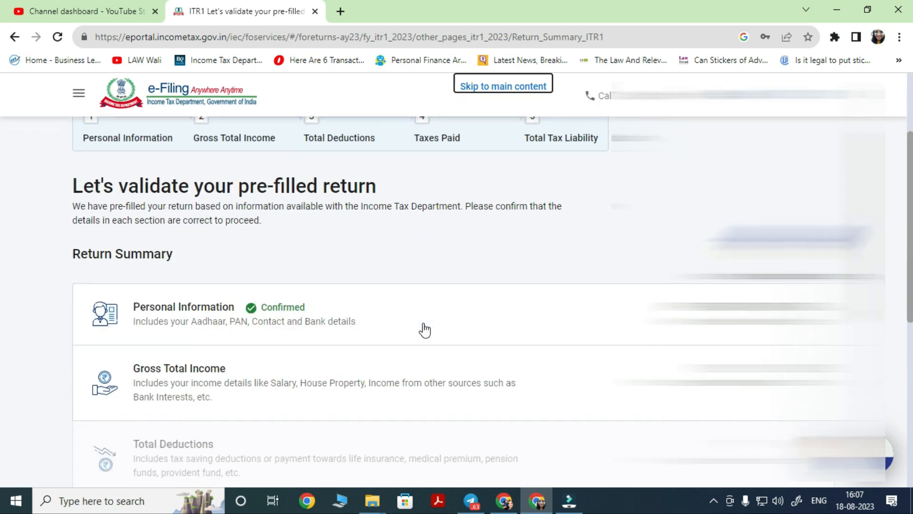
pyautogui.scroll(-1, 435, 327)
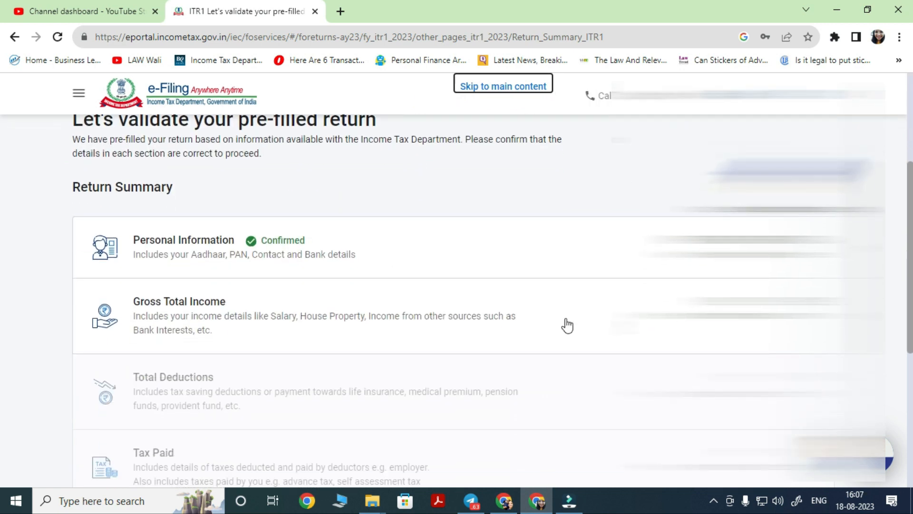
pyautogui.click(487, 307)
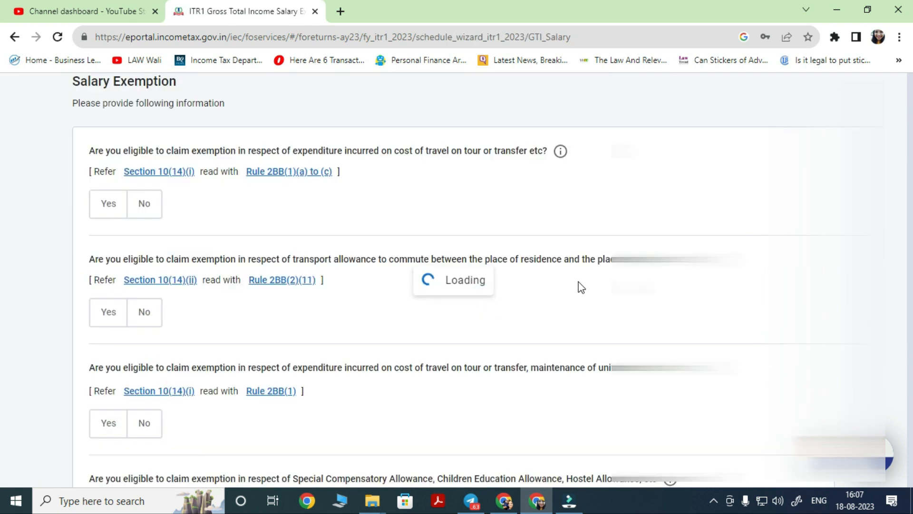
pyautogui.scroll(-8, 578, 281)
pyautogui.scroll(-1, 584, 295)
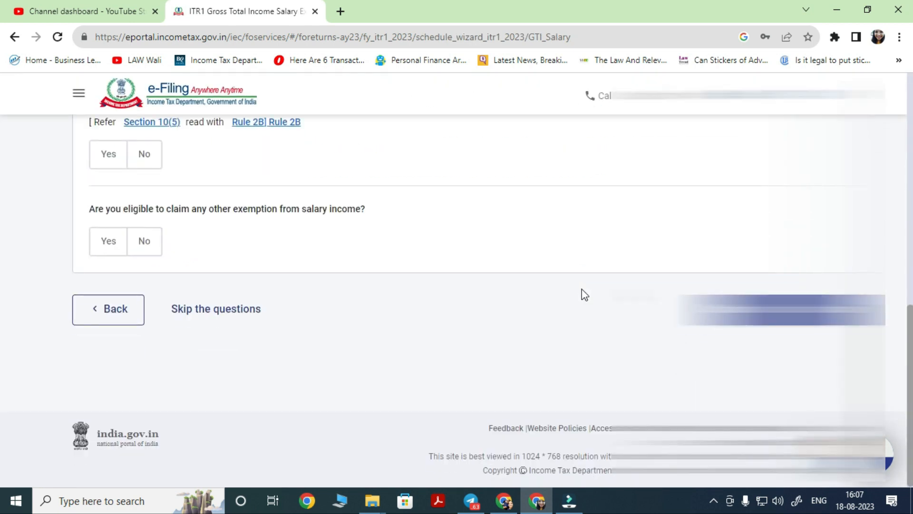
pyautogui.click(184, 310)
pyautogui.click(595, 341)
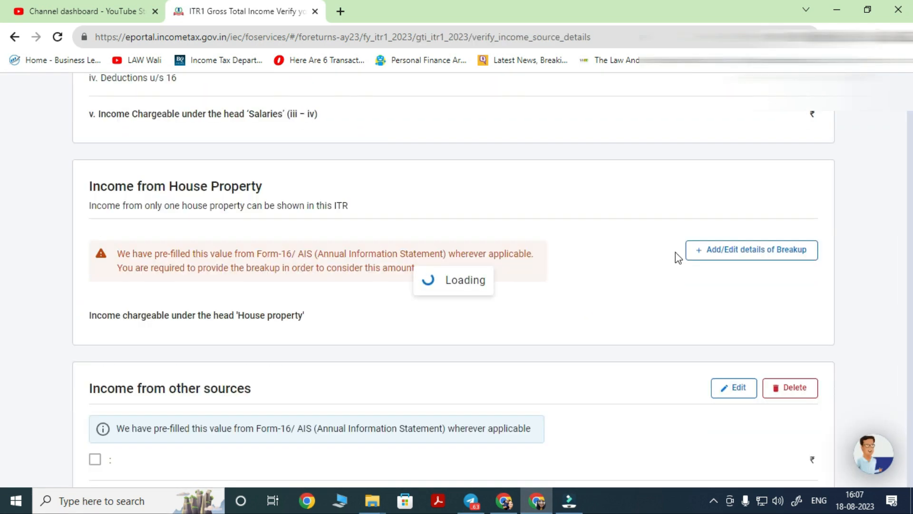
# Edit the income from salary, setting the salary as per section 17(1) to 2,90,000, and save it
pyautogui.scroll(-4, 635, 257)
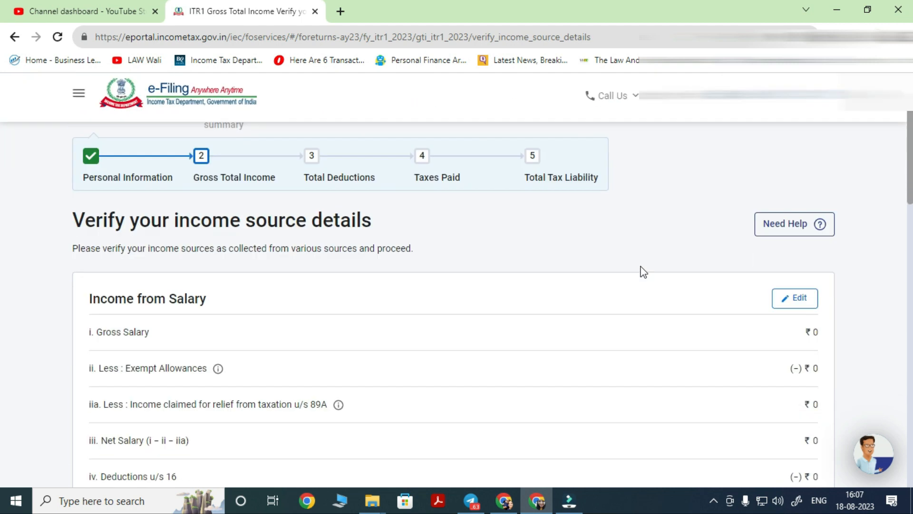
pyautogui.click(800, 259)
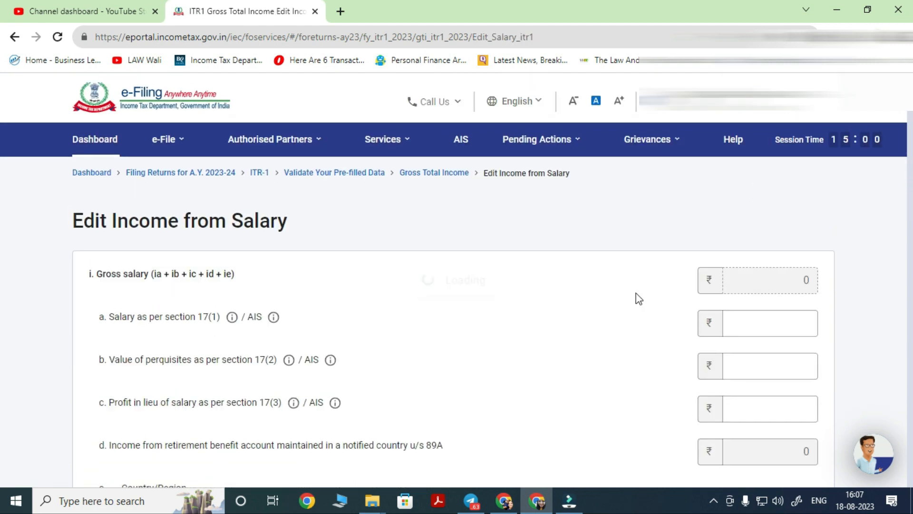
pyautogui.click(774, 327)
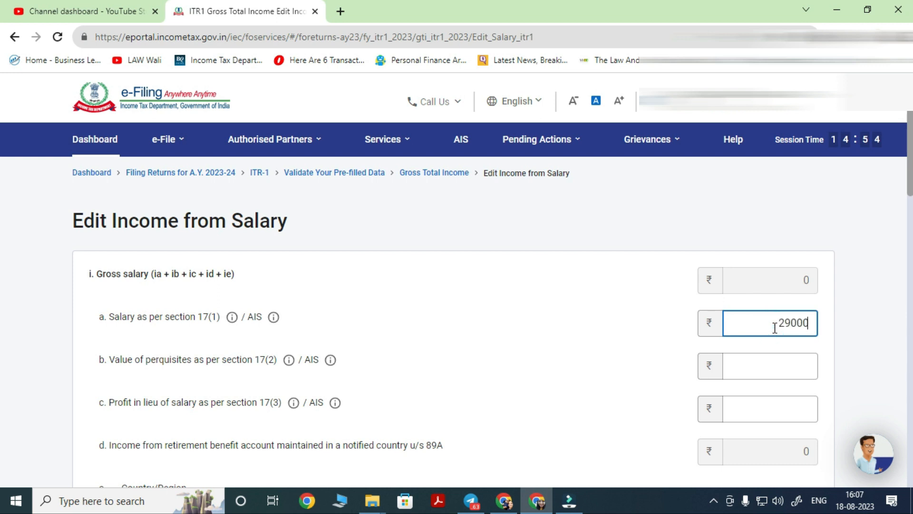
pyautogui.click(791, 305)
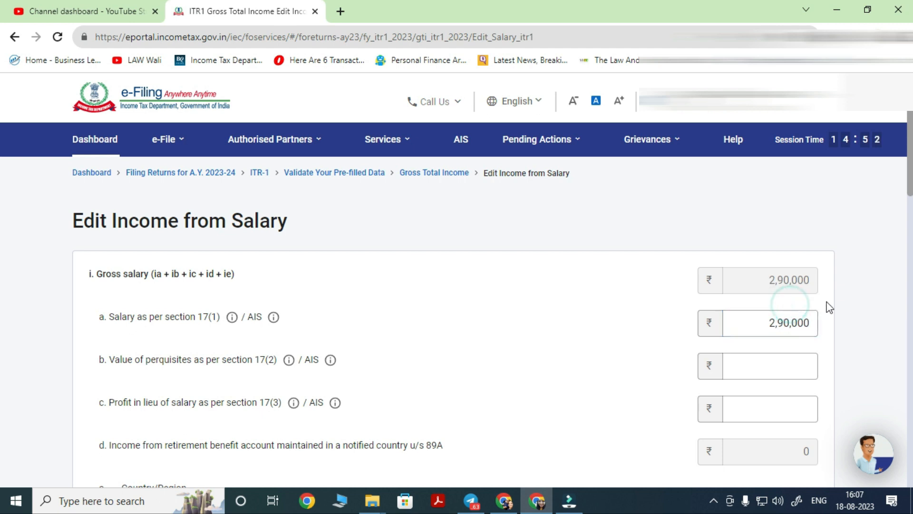
pyautogui.scroll(-5, 832, 308)
pyautogui.scroll(-10, 836, 309)
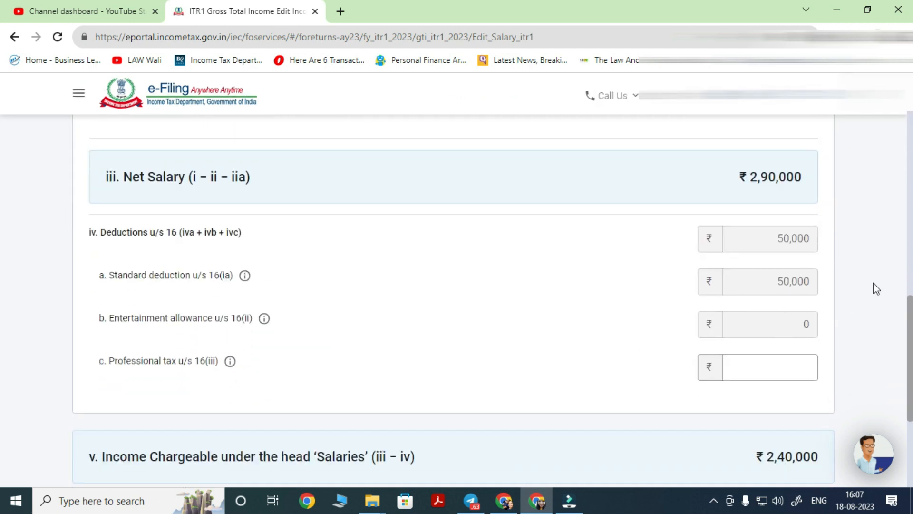
pyautogui.scroll(-3, 874, 287)
pyautogui.click(790, 394)
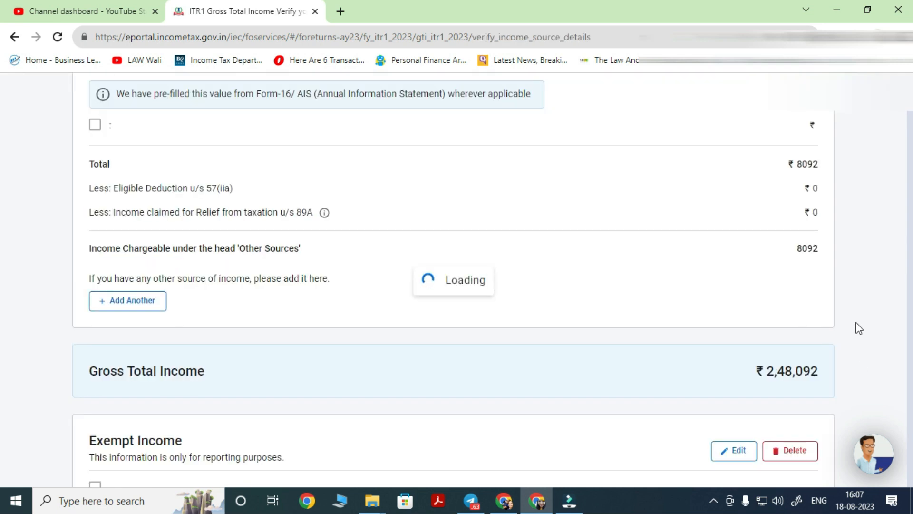
# Review the house property, other sources and exempt income details, and confirm the Gross Total Income section
pyautogui.scroll(-5, 828, 352)
pyautogui.scroll(-4, 827, 354)
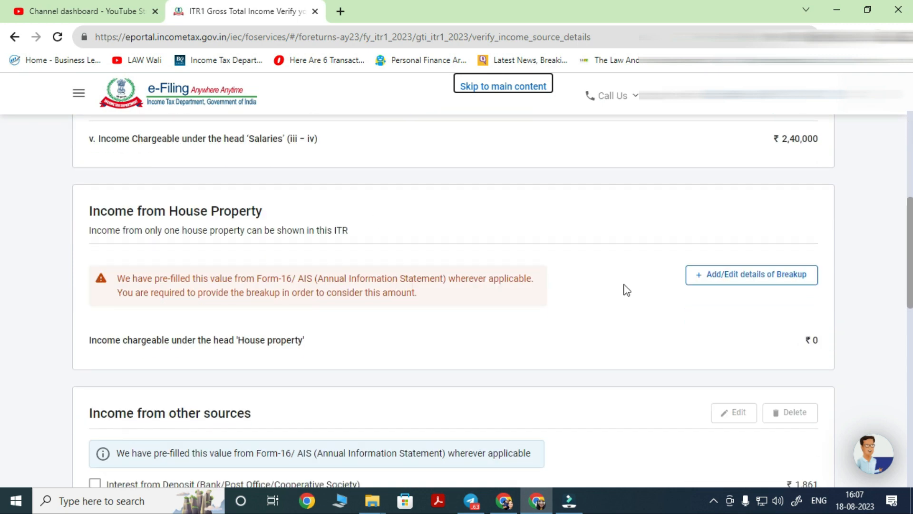
pyautogui.scroll(-1, 766, 292)
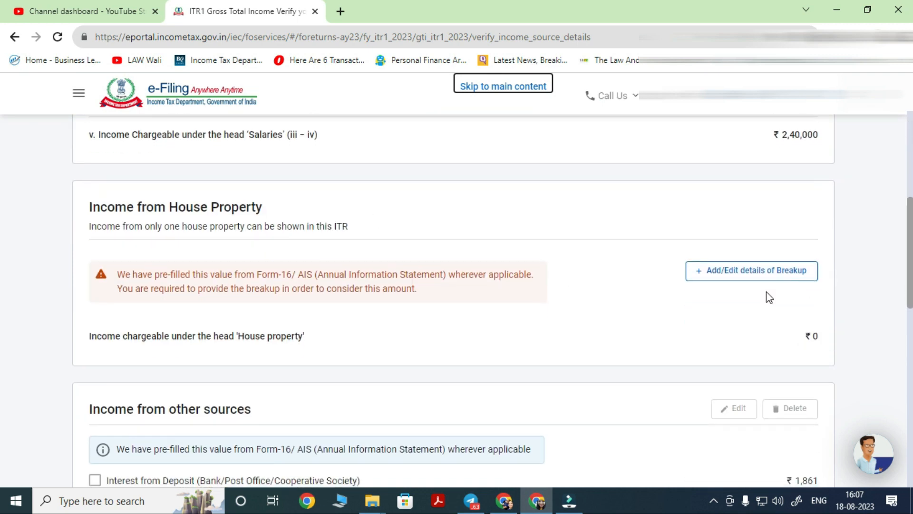
pyautogui.scroll(-3, 766, 292)
pyautogui.scroll(-3, 204, 328)
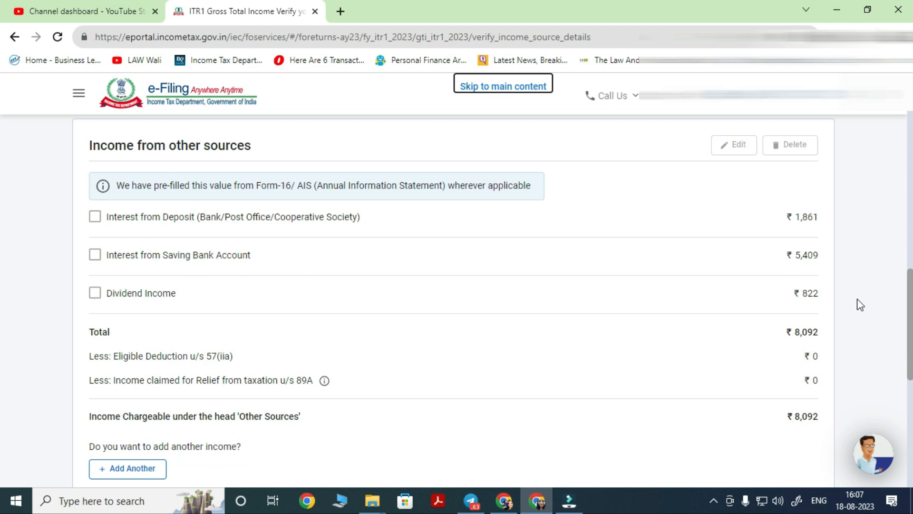
pyautogui.scroll(-3, 842, 310)
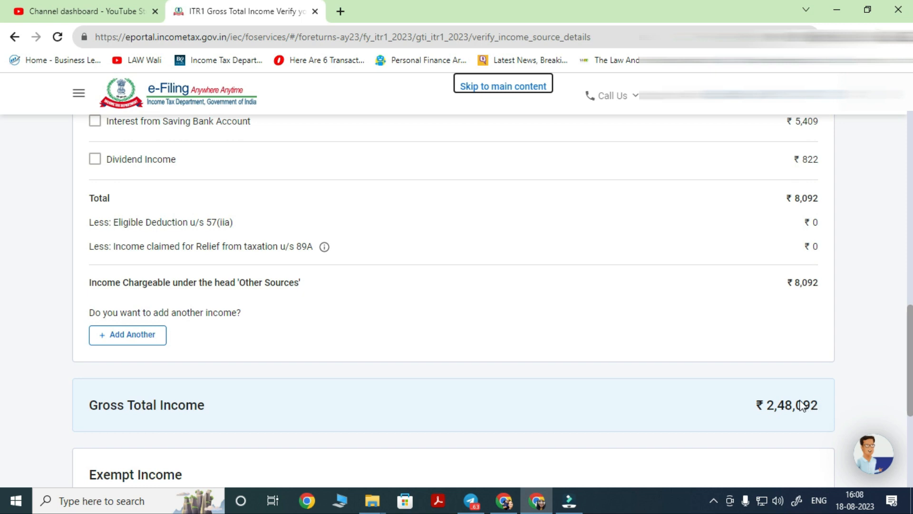
pyautogui.scroll(-3, 808, 407)
pyautogui.scroll(-3, 783, 415)
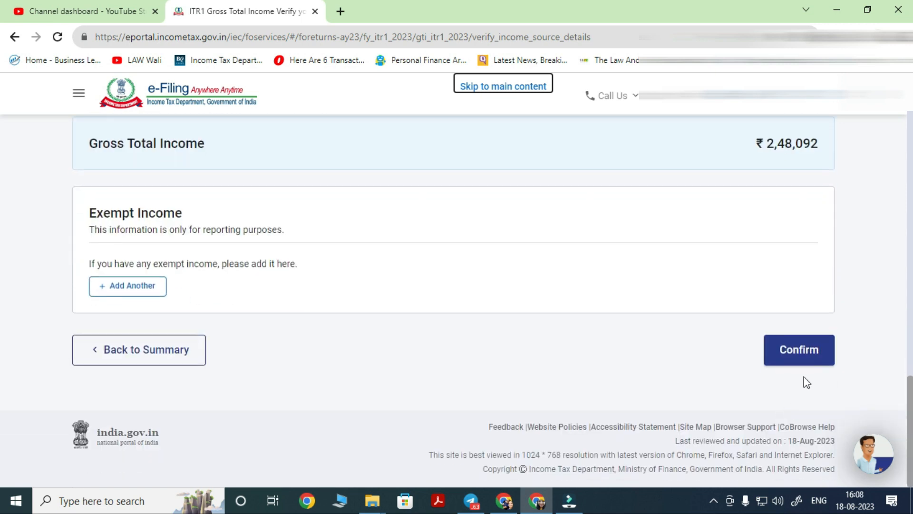
pyautogui.click(807, 351)
# Open the Total Deductions section and move past the deduction eligibility questions without answering them
pyautogui.scroll(-4, 433, 362)
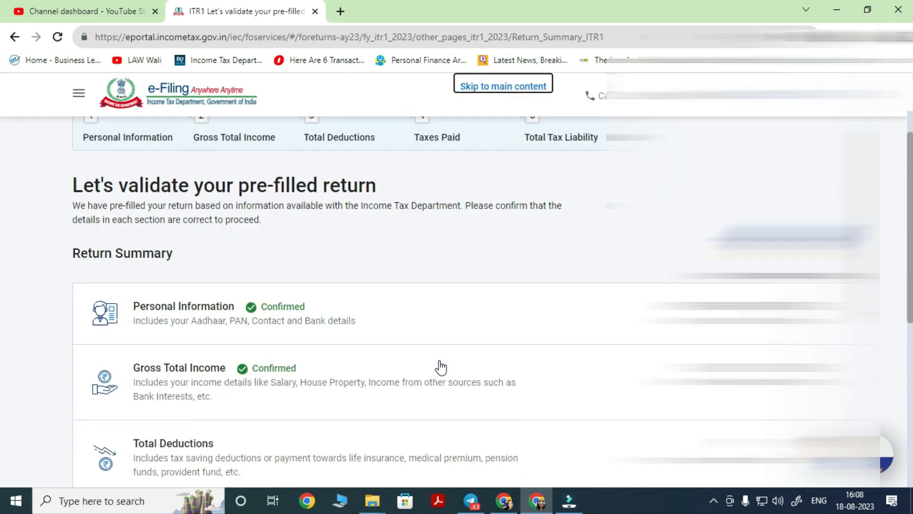
pyautogui.scroll(-2, 441, 367)
pyautogui.click(265, 336)
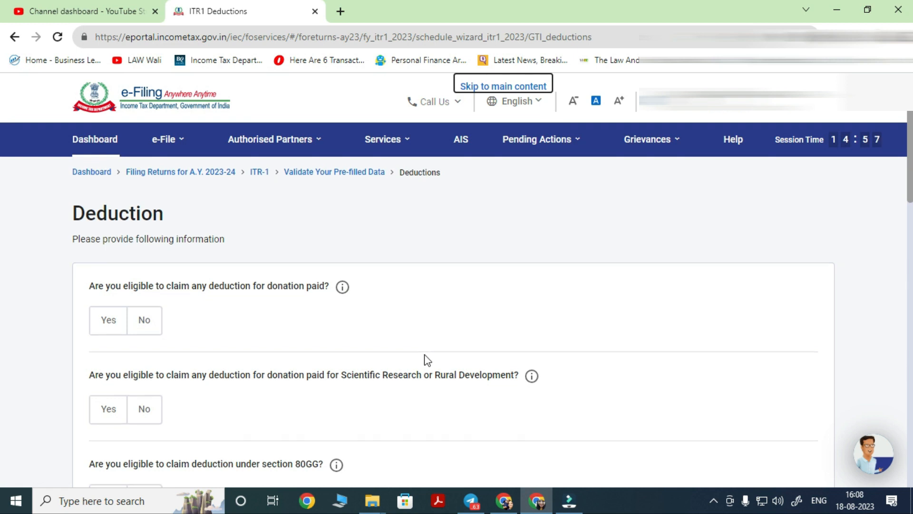
pyautogui.scroll(-10, 428, 359)
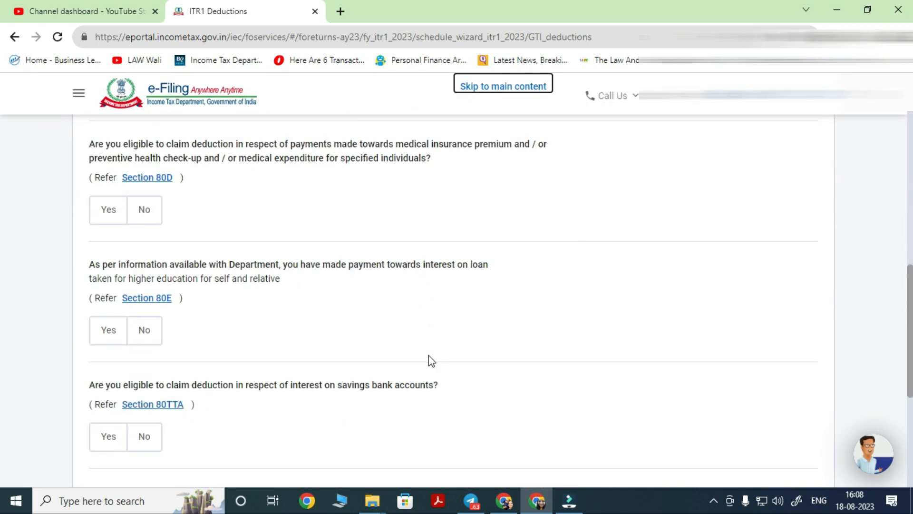
pyautogui.scroll(-5, 431, 360)
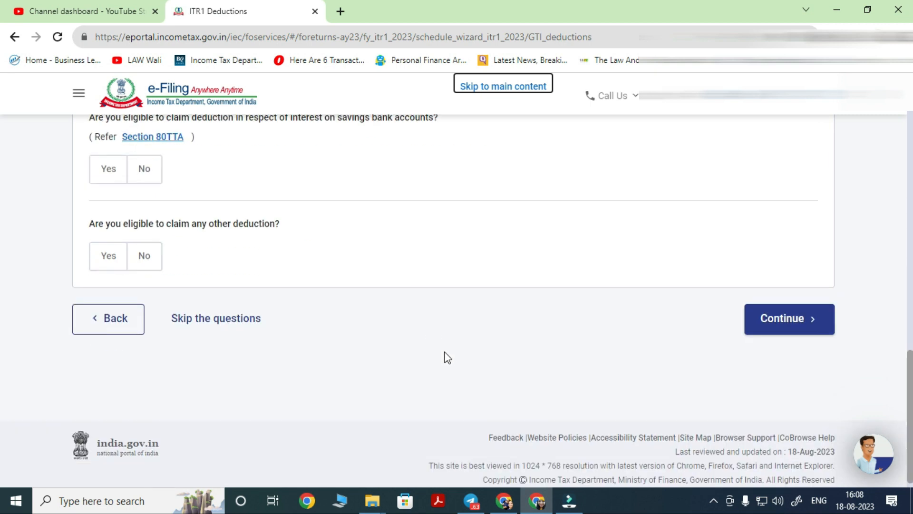
pyautogui.click(803, 322)
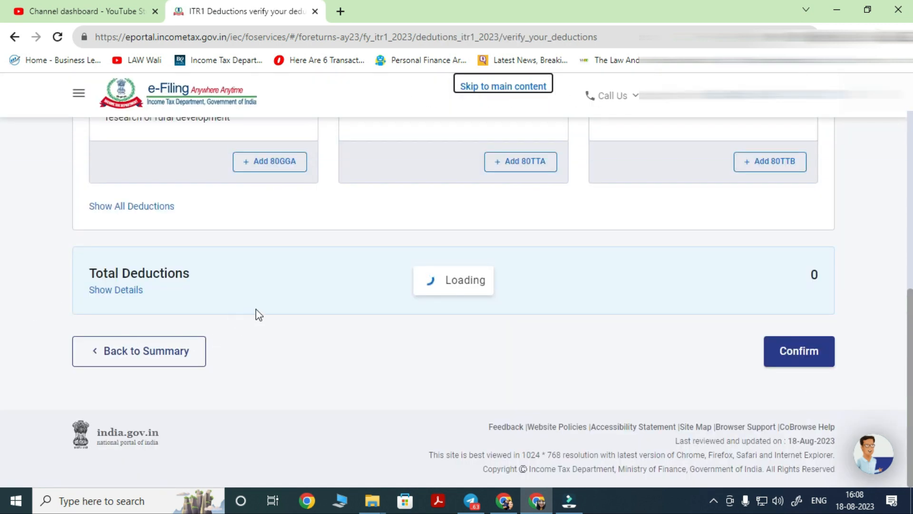
# Review the 80D entry and the other claimable deductions, and confirm the Total Deductions section without adding any
pyautogui.scroll(-3, 266, 248)
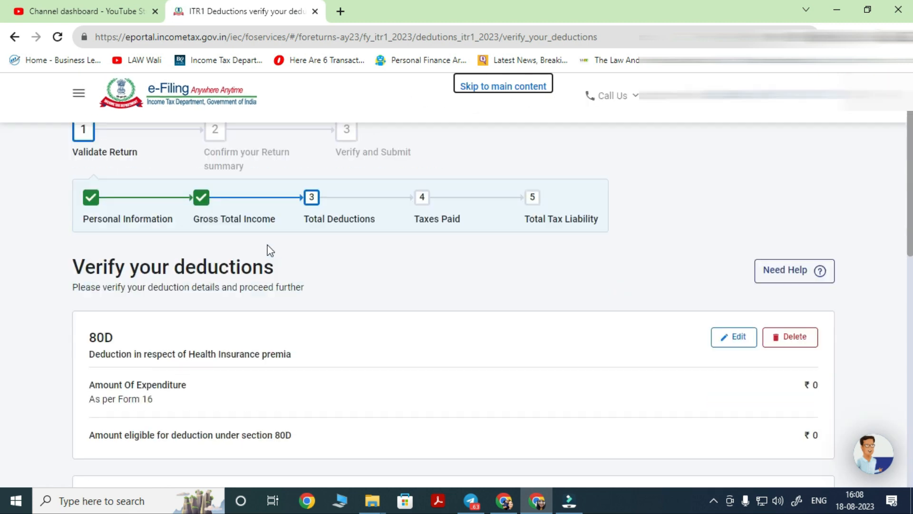
pyautogui.scroll(-4, 493, 308)
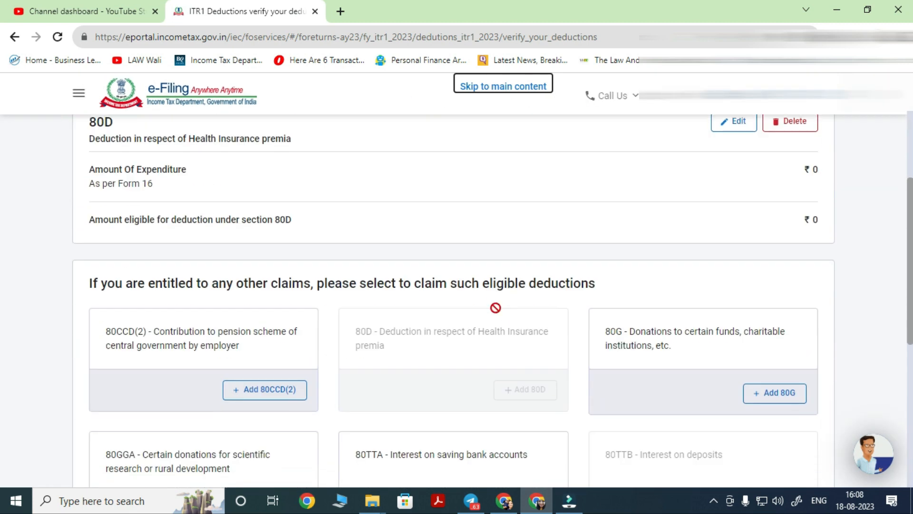
pyautogui.scroll(-1, 684, 237)
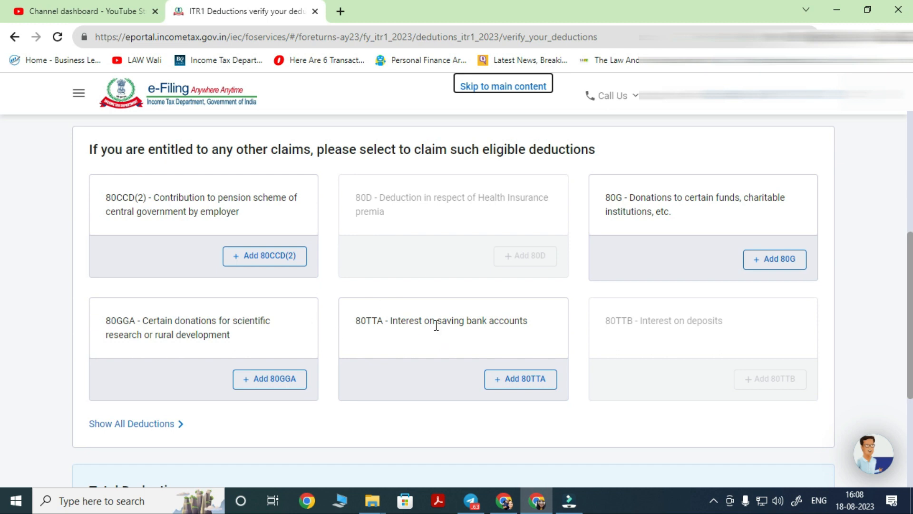
pyautogui.scroll(-3, 434, 327)
pyautogui.scroll(3, 434, 328)
pyautogui.scroll(-5, 485, 348)
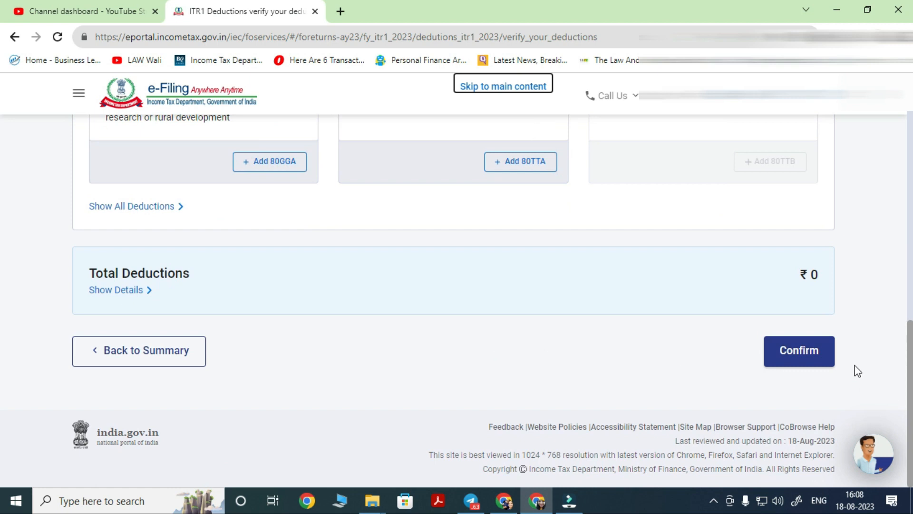
pyautogui.click(814, 352)
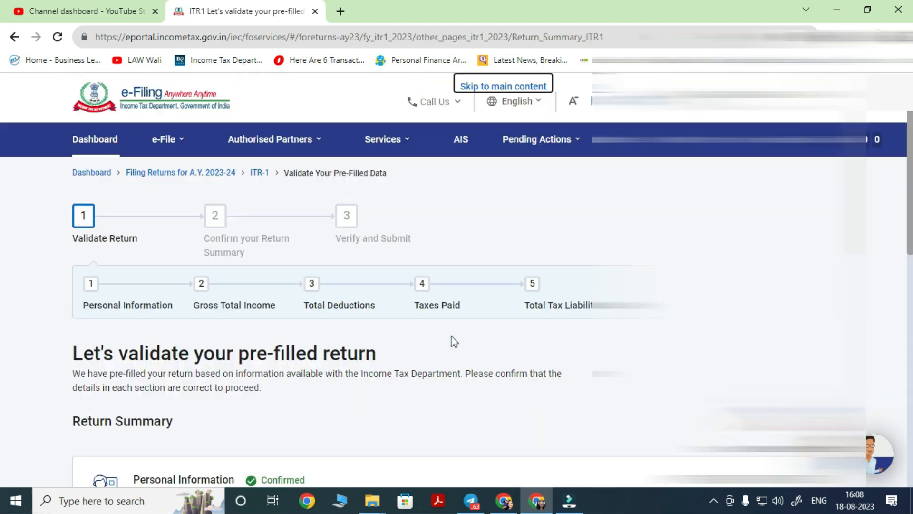
# Open the Tax Paid section, review the taxes paid details and confirm them
pyautogui.scroll(-10, 441, 340)
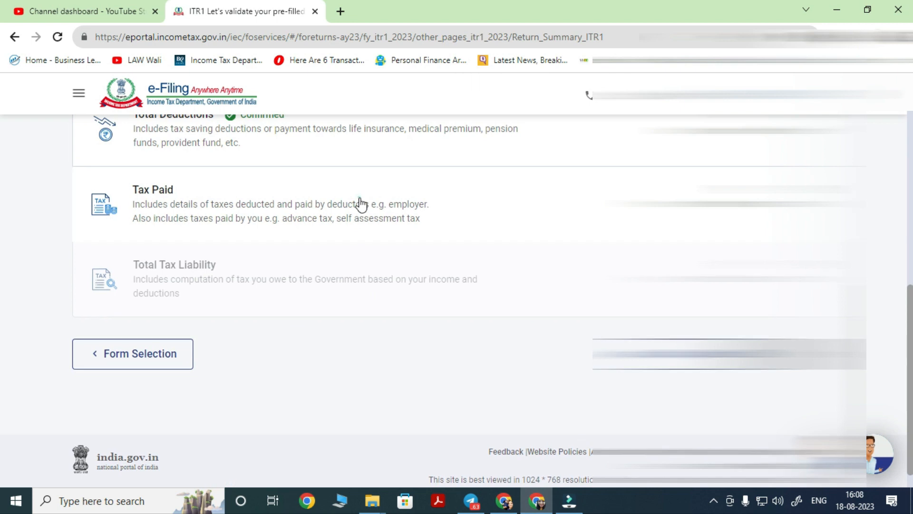
pyautogui.click(361, 204)
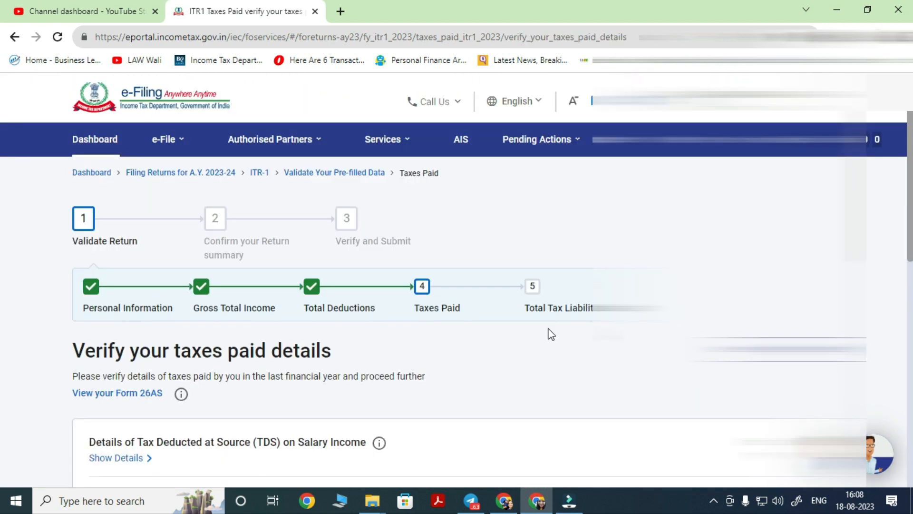
pyautogui.scroll(-10, 550, 334)
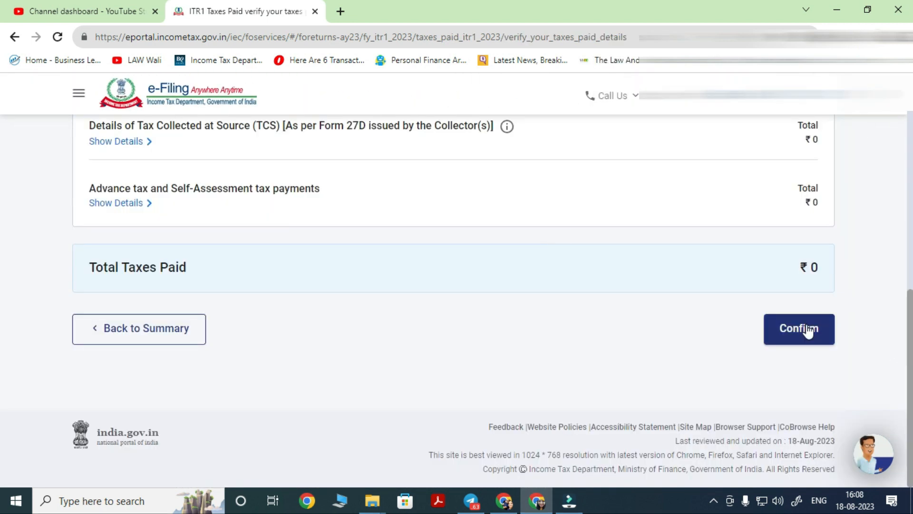
pyautogui.click(808, 332)
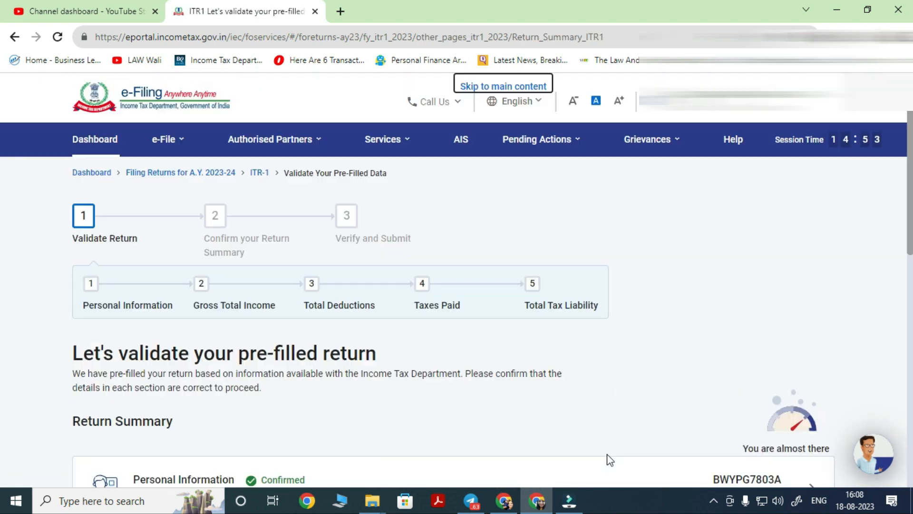
# Open the Total Tax Liability section and examine the computation of income, tax, interest and the late filing fee under section 234F
pyautogui.scroll(-4, 558, 408)
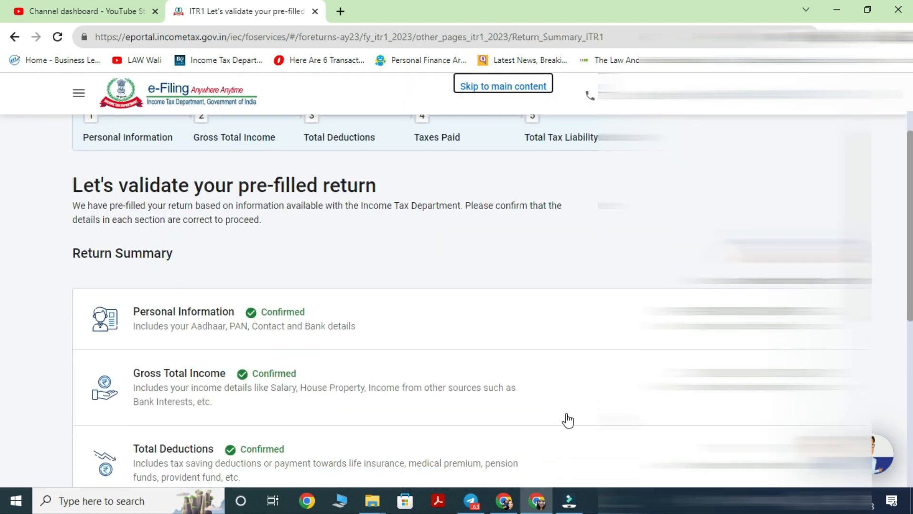
pyautogui.scroll(-7, 566, 418)
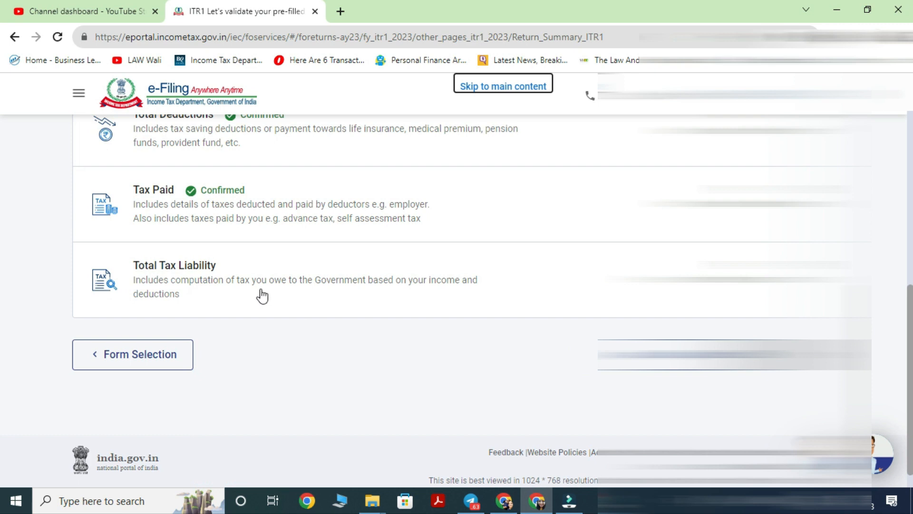
pyautogui.click(269, 267)
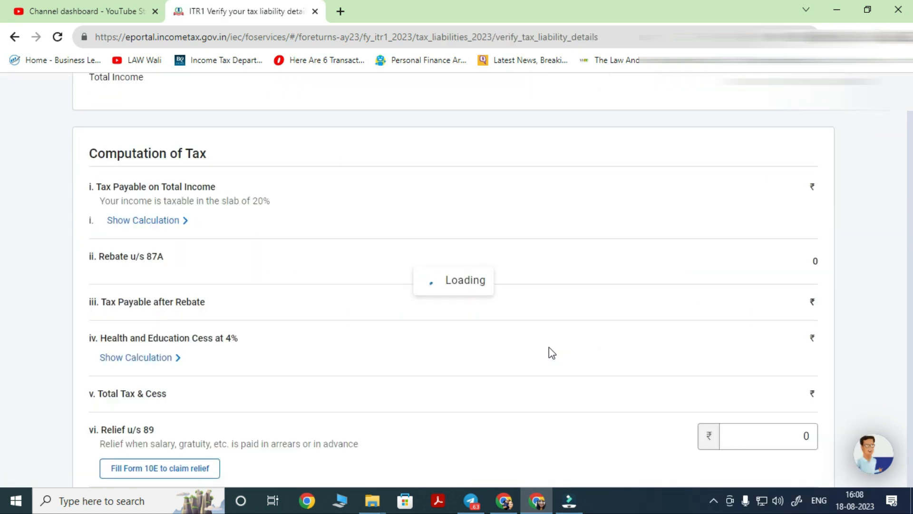
pyautogui.scroll(-5, 551, 353)
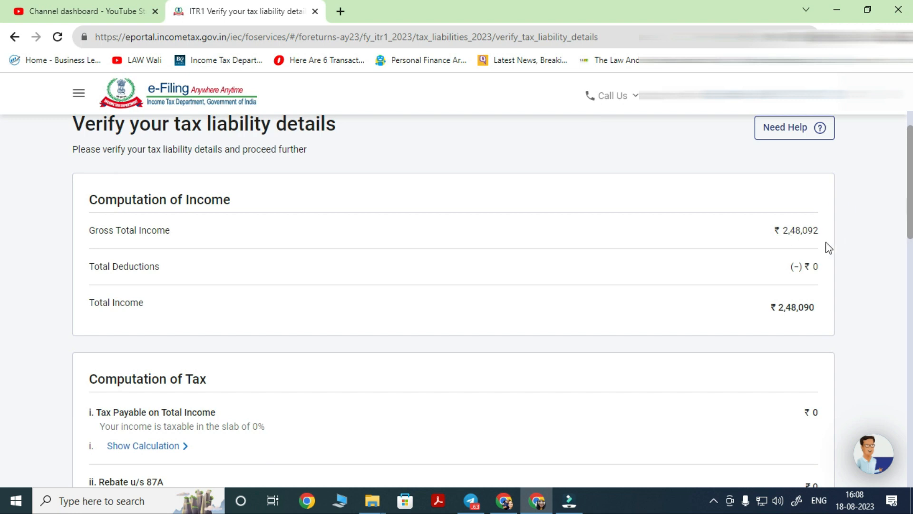
pyautogui.scroll(-5, 759, 332)
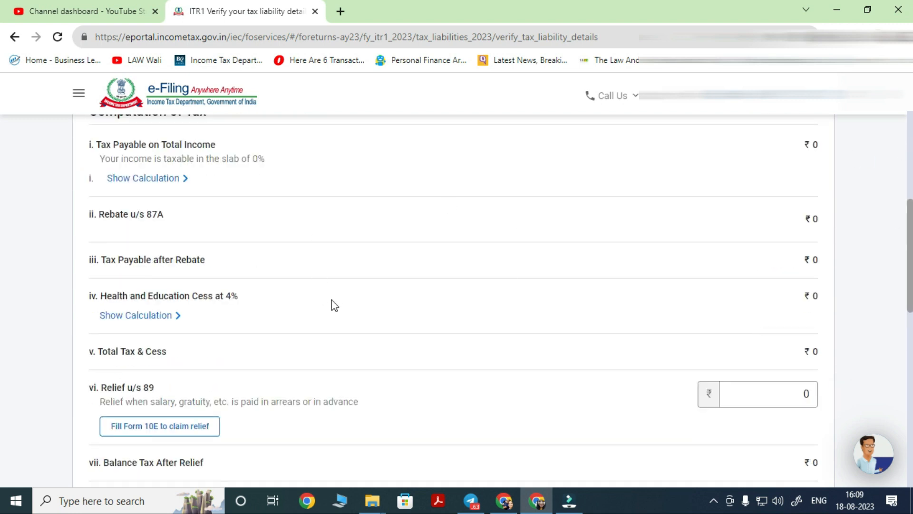
pyautogui.scroll(-3, 428, 338)
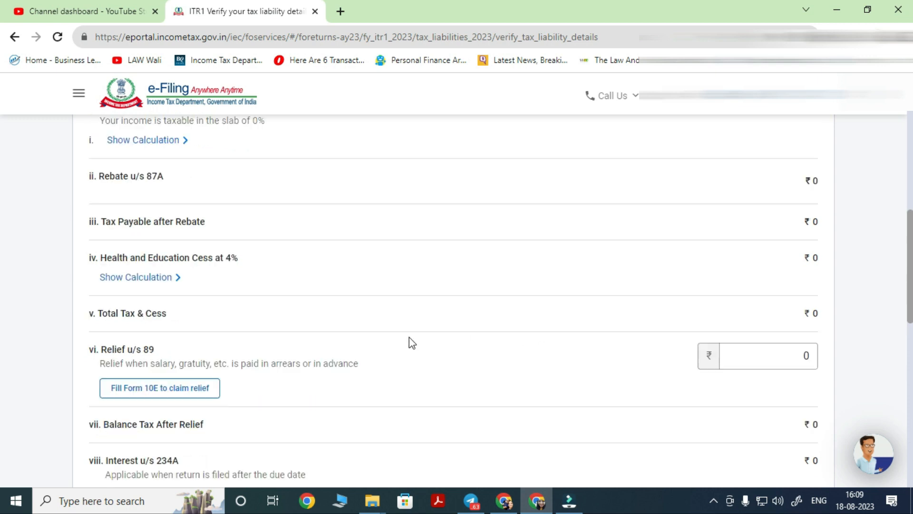
pyautogui.scroll(-3, 412, 341)
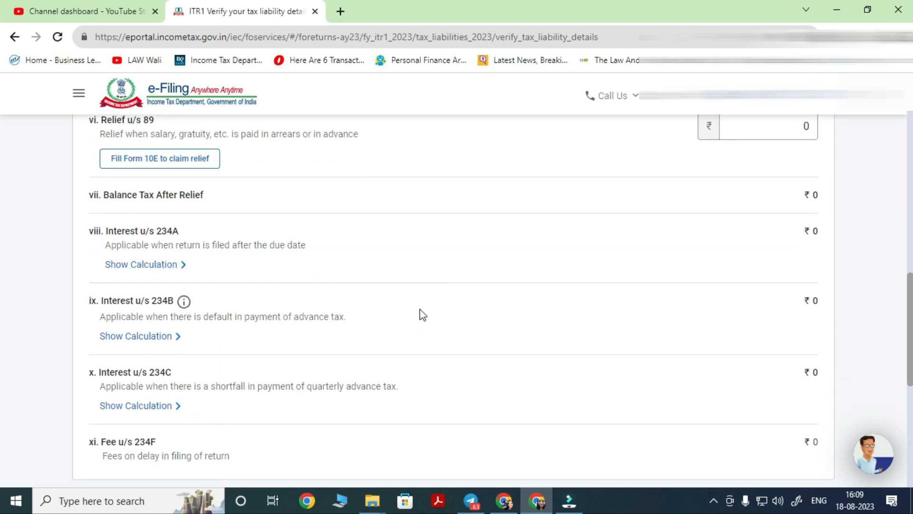
pyautogui.scroll(-3, 430, 378)
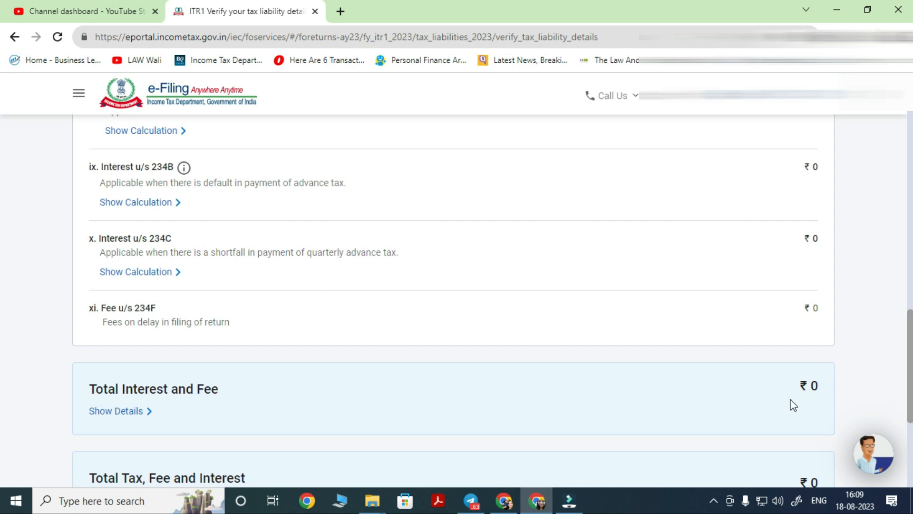
pyautogui.scroll(-3, 794, 405)
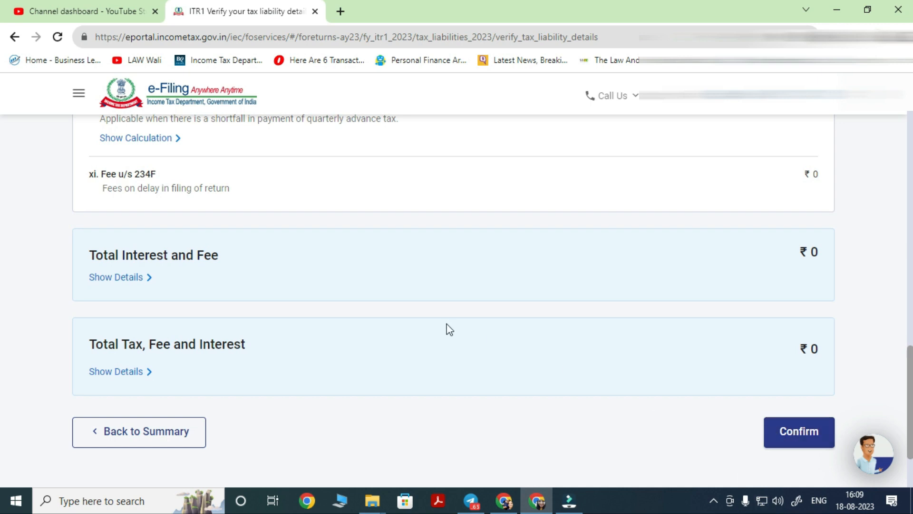
pyautogui.scroll(15, 447, 337)
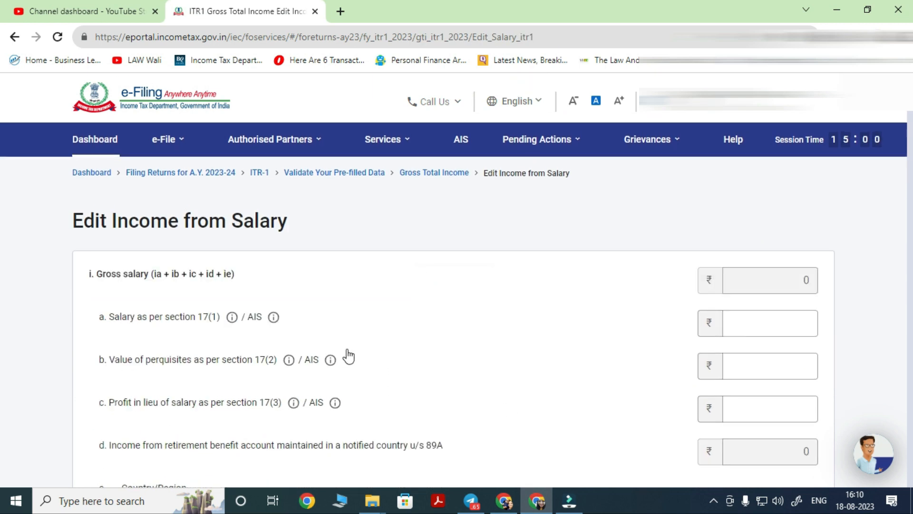
# Set the salary as per section 17(1) to 5,40,000, check the chargeable salary income and save the salary details
pyautogui.click(787, 323)
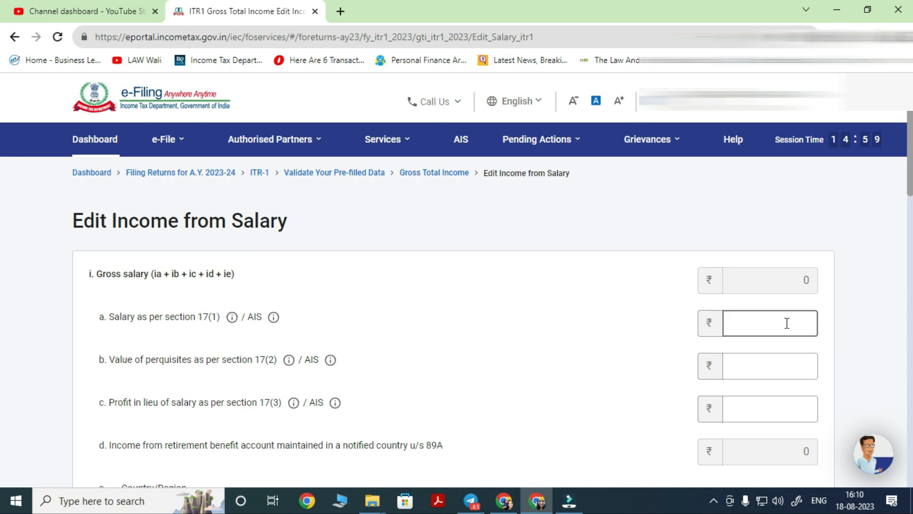
pyautogui.write('540000')
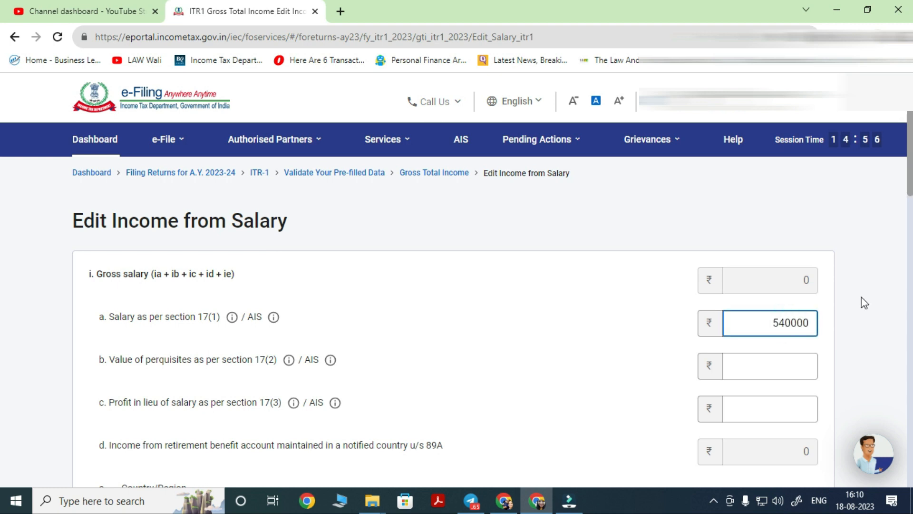
pyautogui.scroll(-15, 861, 299)
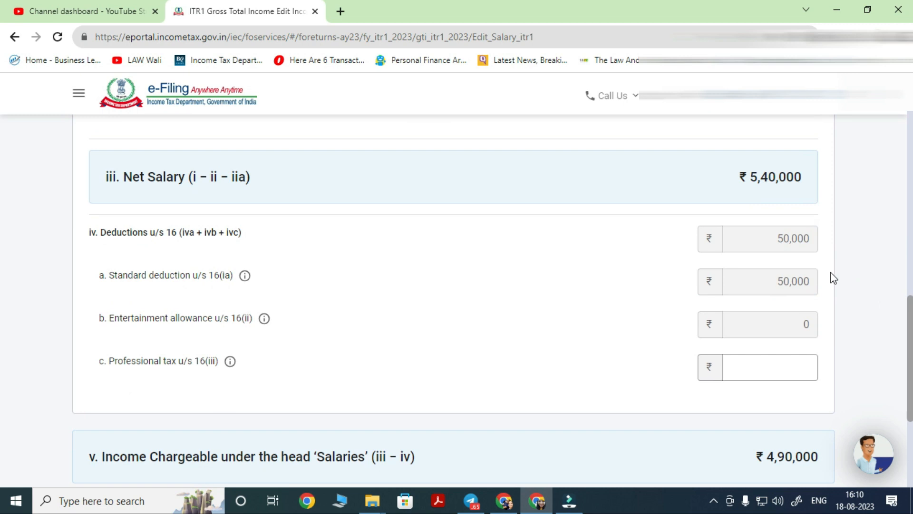
pyautogui.scroll(-4, 831, 272)
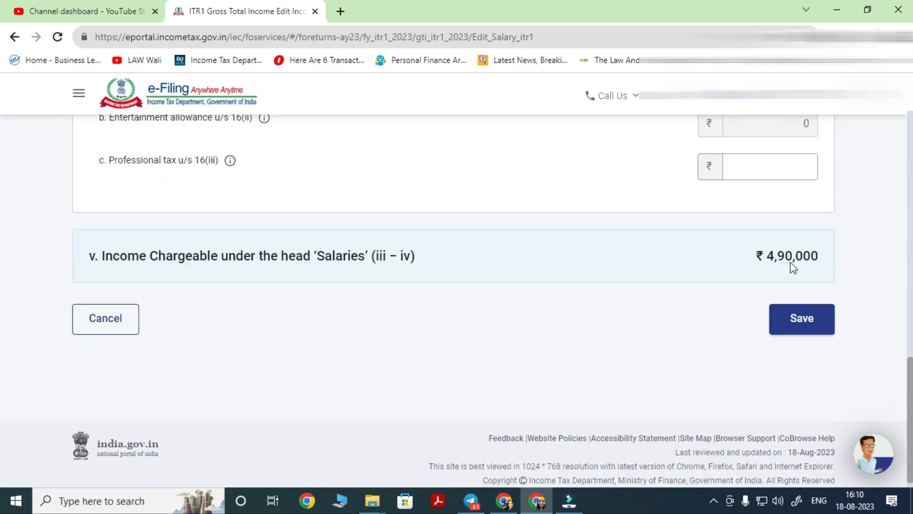
pyautogui.click(808, 322)
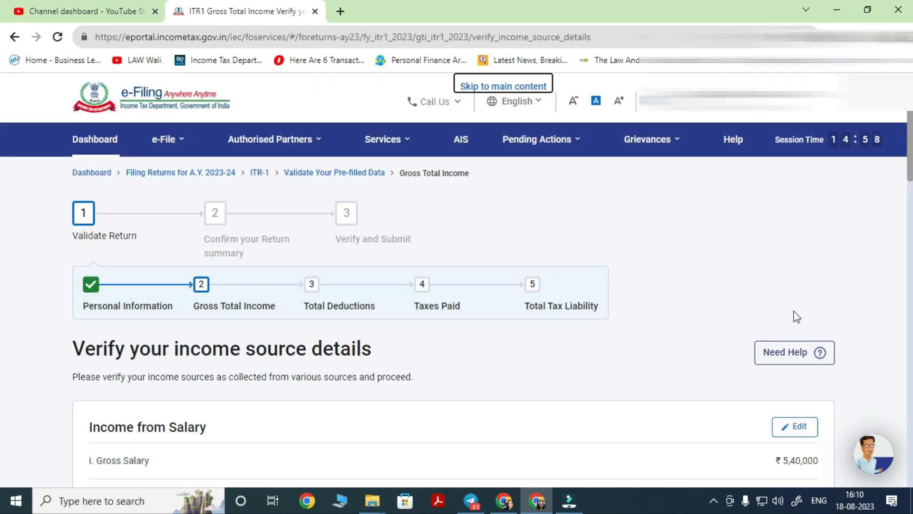
# Review the salary, other sources and Gross Total Income figures, and confirm the Gross Total Income section
pyautogui.scroll(-10, 798, 315)
pyautogui.scroll(-7, 798, 316)
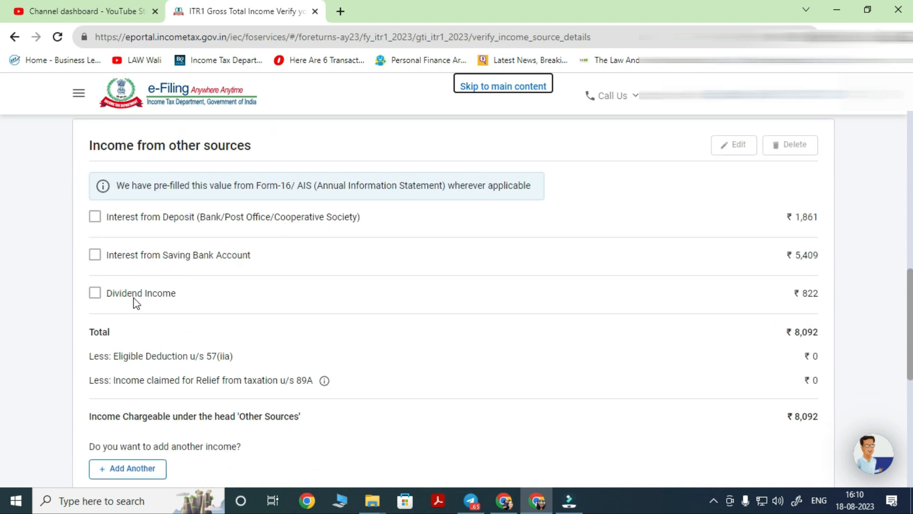
pyautogui.scroll(-3, 350, 306)
pyautogui.scroll(-1, 351, 306)
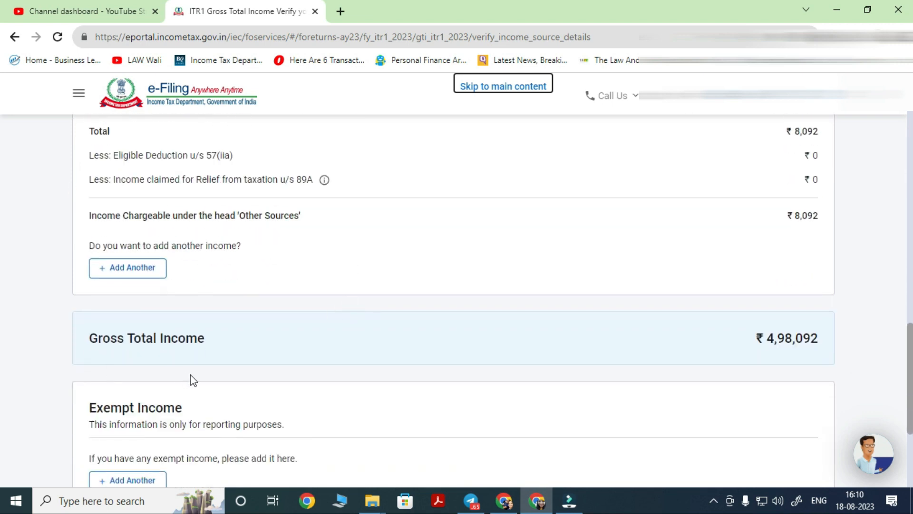
pyautogui.scroll(-1, 192, 379)
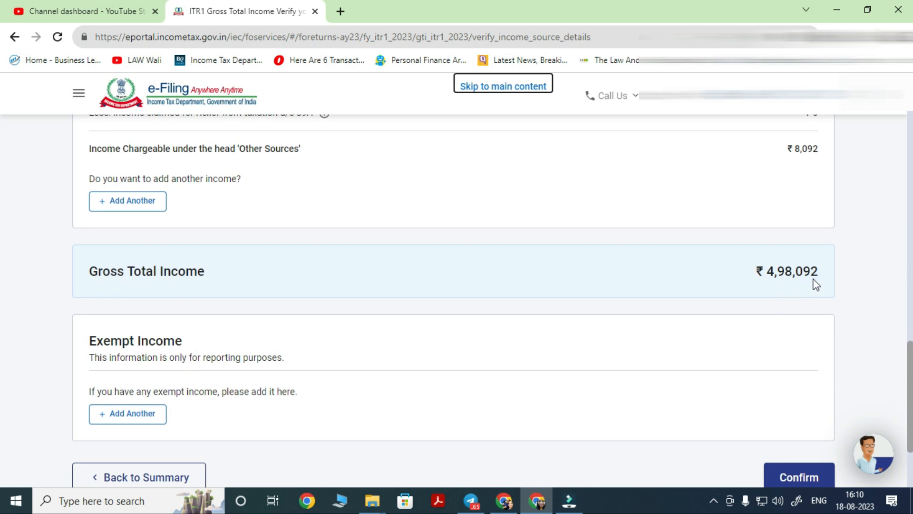
pyautogui.scroll(-2, 808, 285)
pyautogui.click(792, 351)
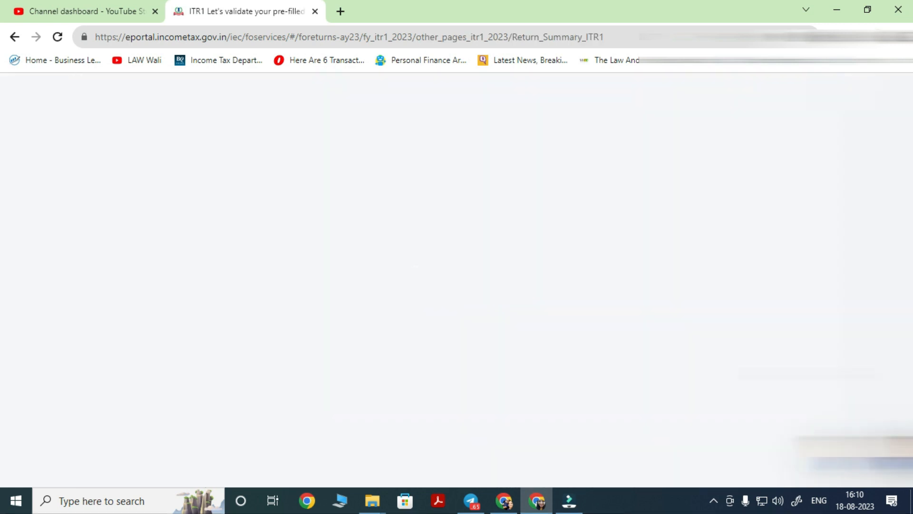
# Open the Total Deductions section, leave the deduction eligibility questions unanswered, and continue until the section is confirmed
pyautogui.scroll(-3, 793, 351)
pyautogui.click(511, 335)
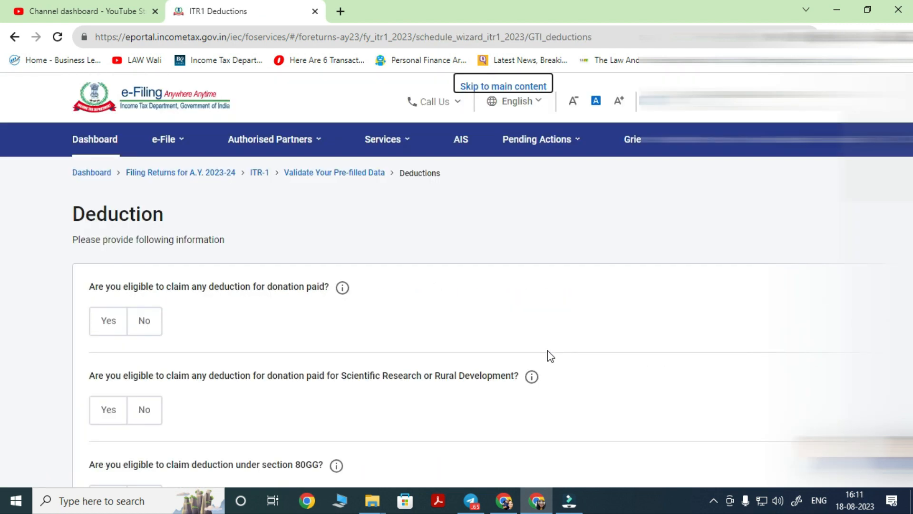
pyautogui.scroll(-15, 550, 355)
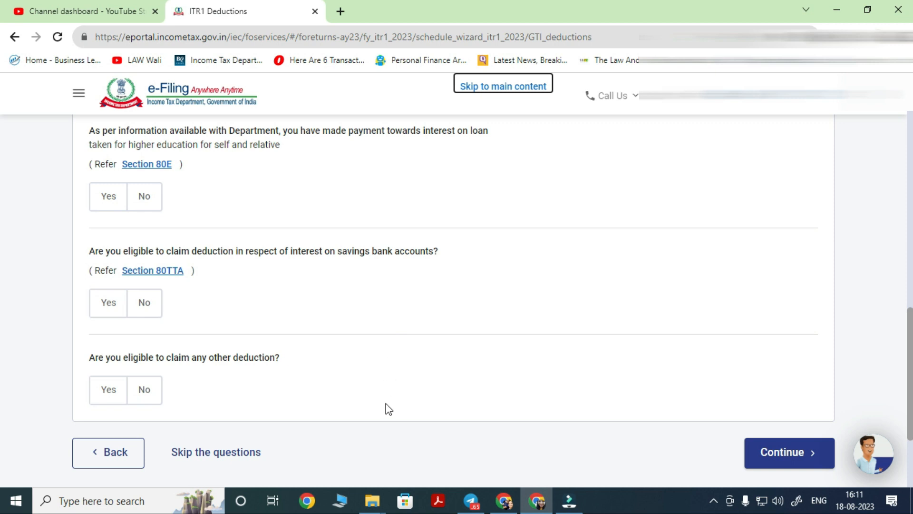
pyautogui.click(800, 454)
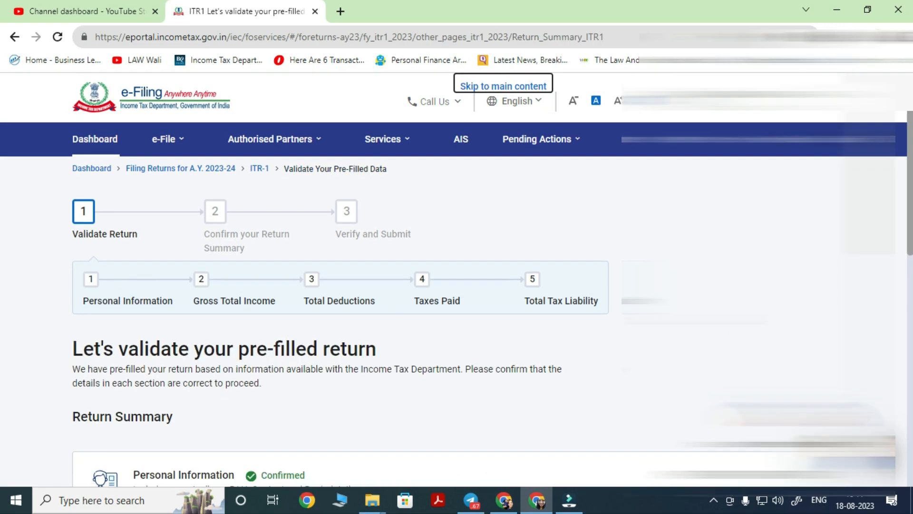
# Open the Tax Paid section of the return summary, check the total taxes paid and confirm the section
pyautogui.scroll(-8, 589, 309)
pyautogui.click(434, 333)
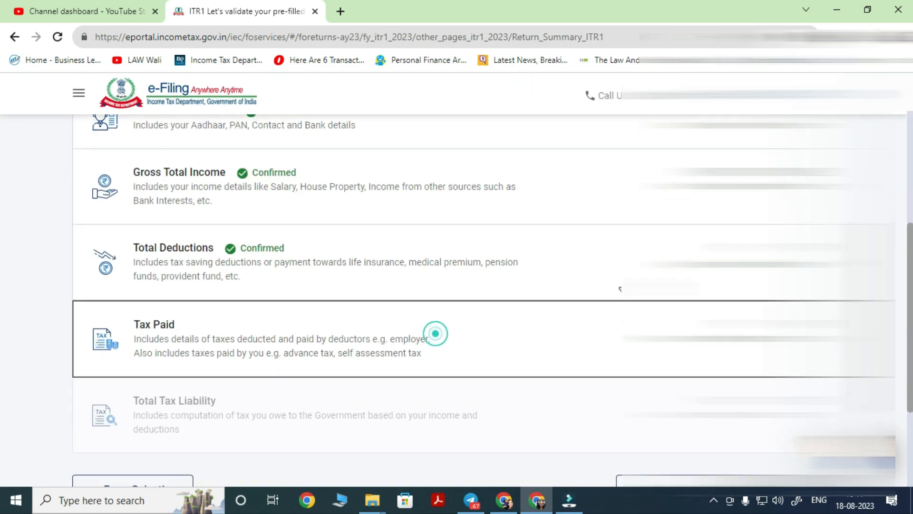
pyautogui.scroll(-10, 634, 284)
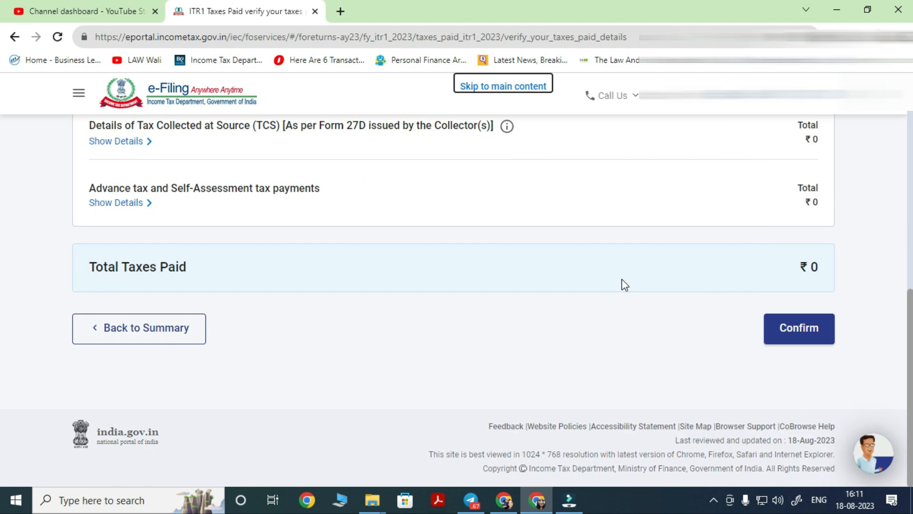
pyautogui.click(822, 341)
# Open the Total Tax Liability section, review the tax computation, rebate u/s 87A and fee u/s 234F, and confirm it
pyautogui.scroll(-10, 105, 298)
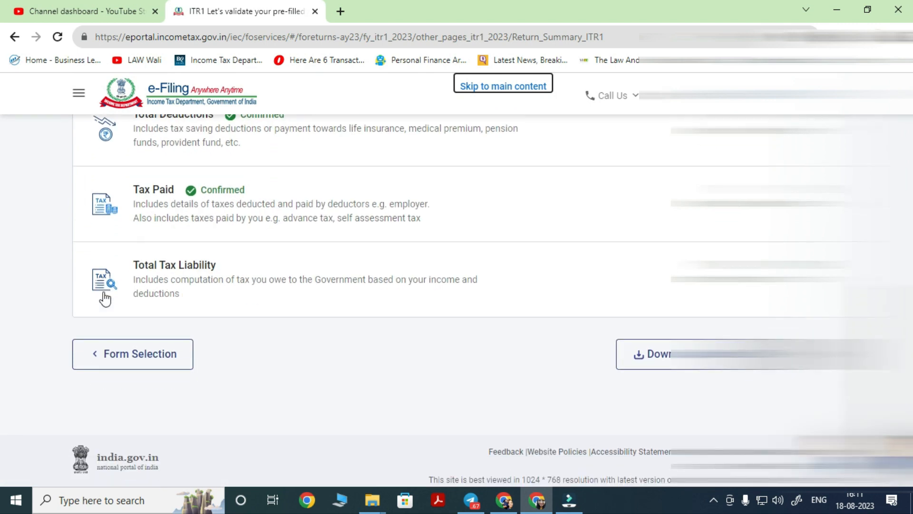
pyautogui.click(224, 262)
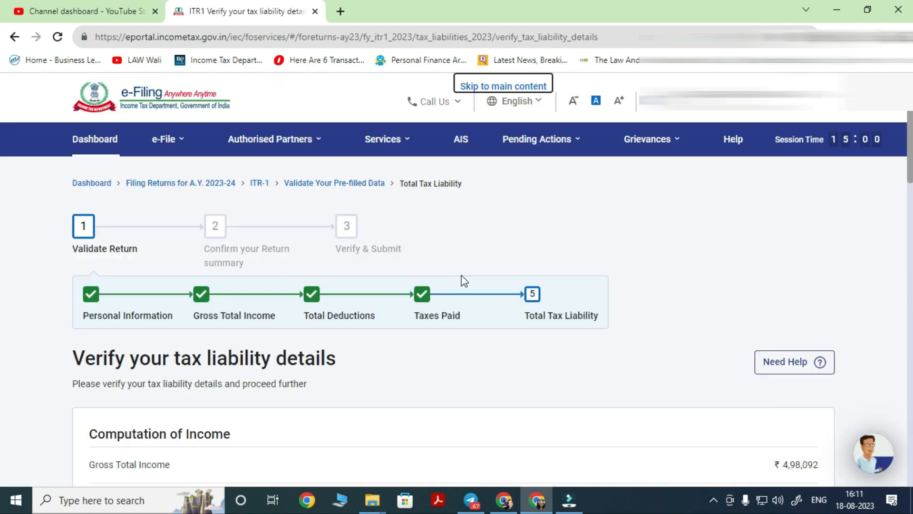
pyautogui.scroll(-8, 461, 279)
pyautogui.scroll(-4, 465, 282)
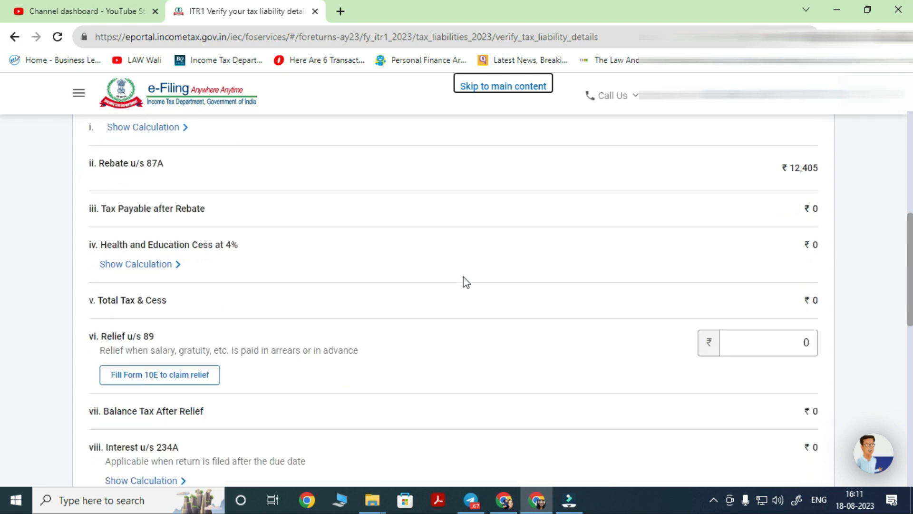
pyautogui.scroll(6, 465, 281)
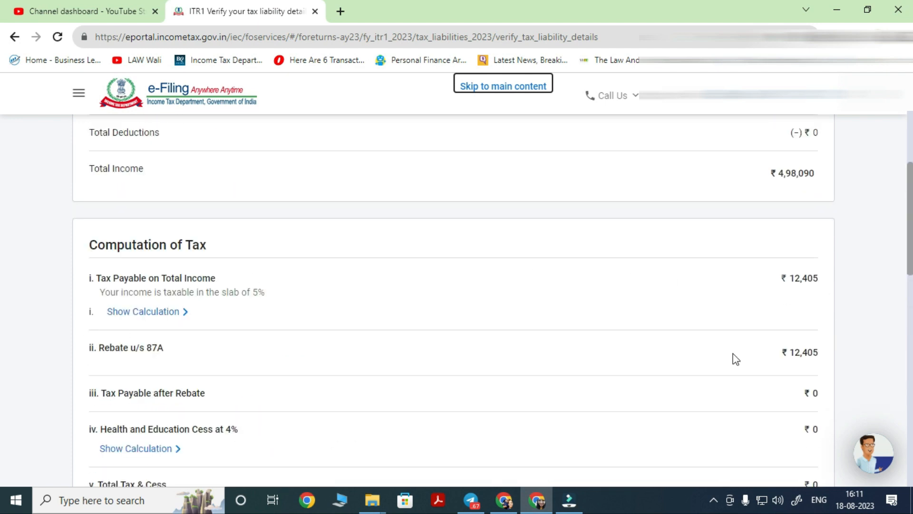
pyautogui.scroll(-5, 734, 357)
pyautogui.scroll(3, 736, 359)
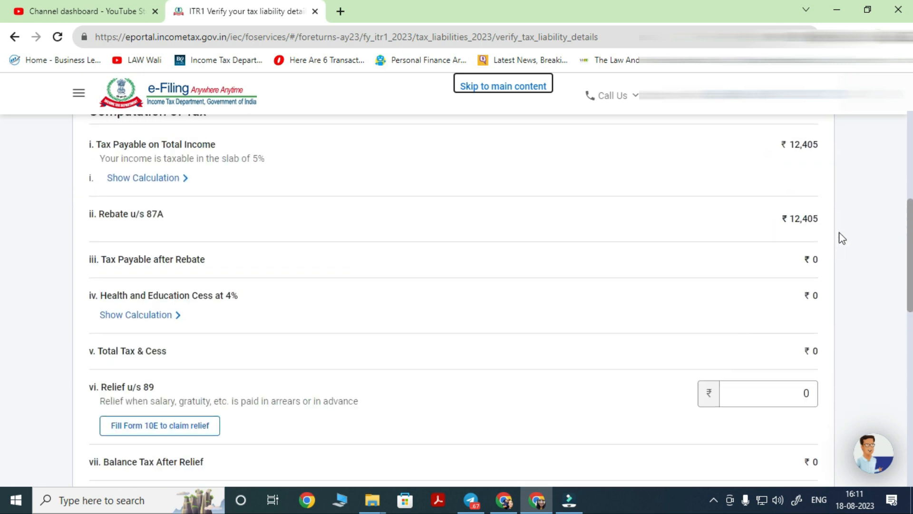
pyautogui.scroll(-10, 649, 351)
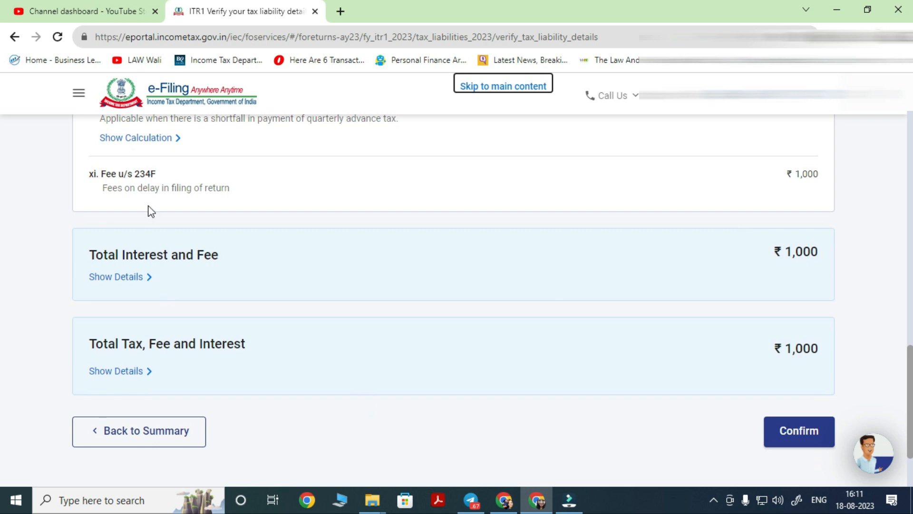
pyautogui.doubleClick(772, 178)
pyautogui.click(835, 192)
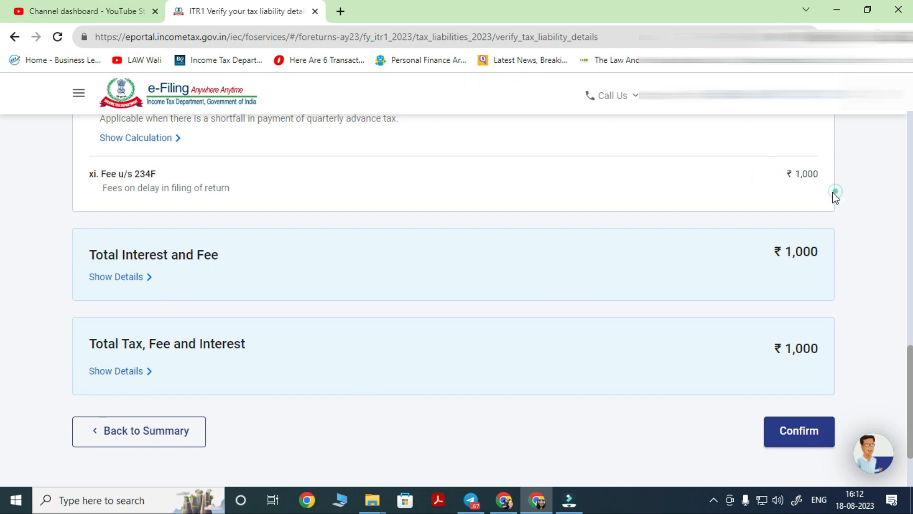
pyautogui.click(799, 431)
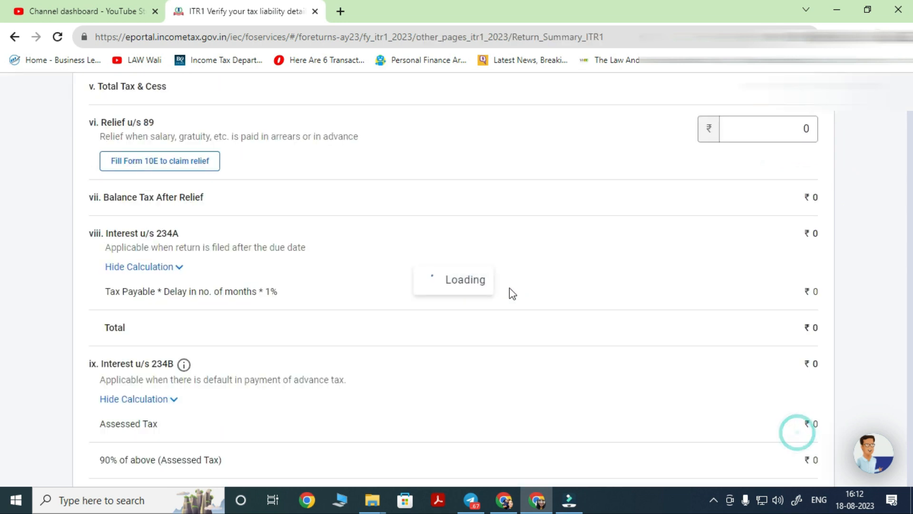
# Proceed from the validated return summary to the amount payable, choose Pay Now and continue to the e-Pay Tax service
pyautogui.scroll(-10, 512, 294)
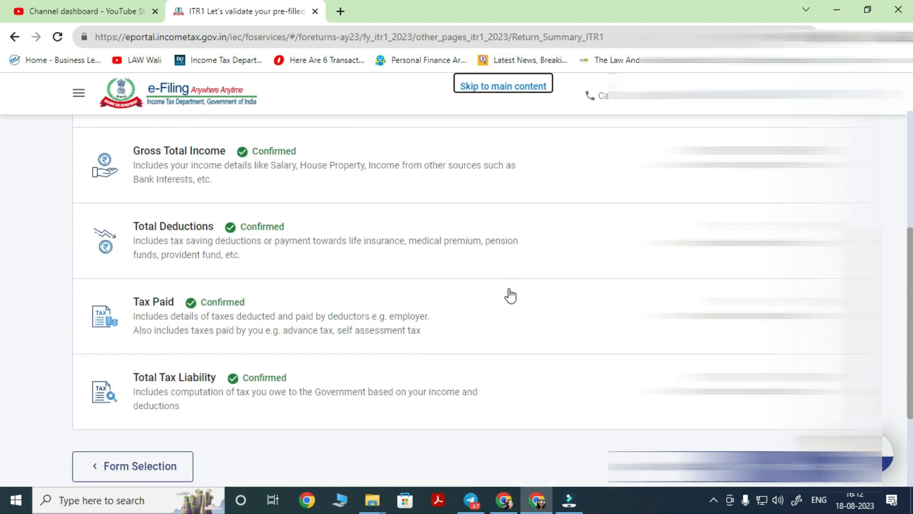
pyautogui.click(795, 329)
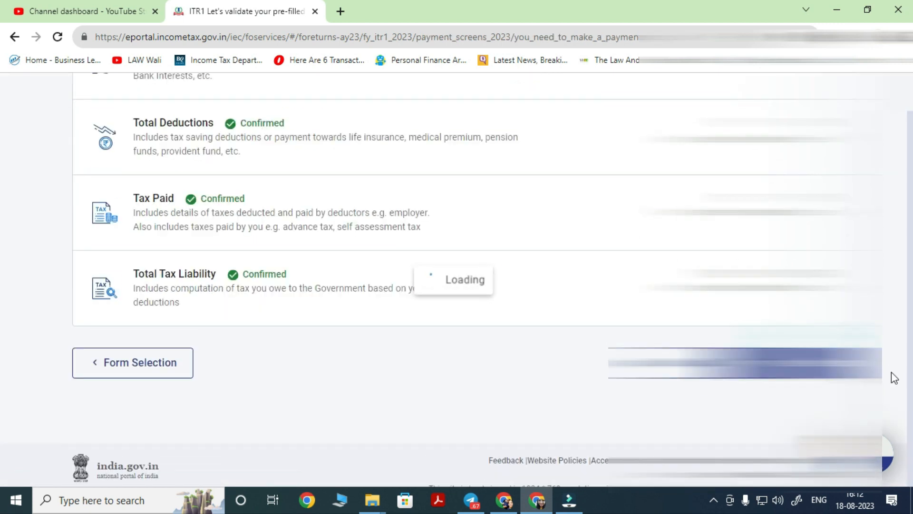
pyautogui.scroll(-10, 389, 428)
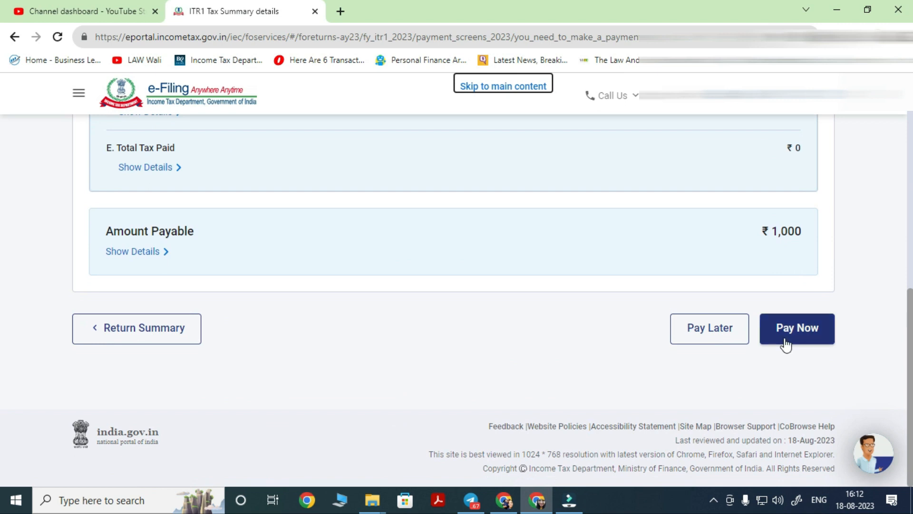
pyautogui.click(786, 342)
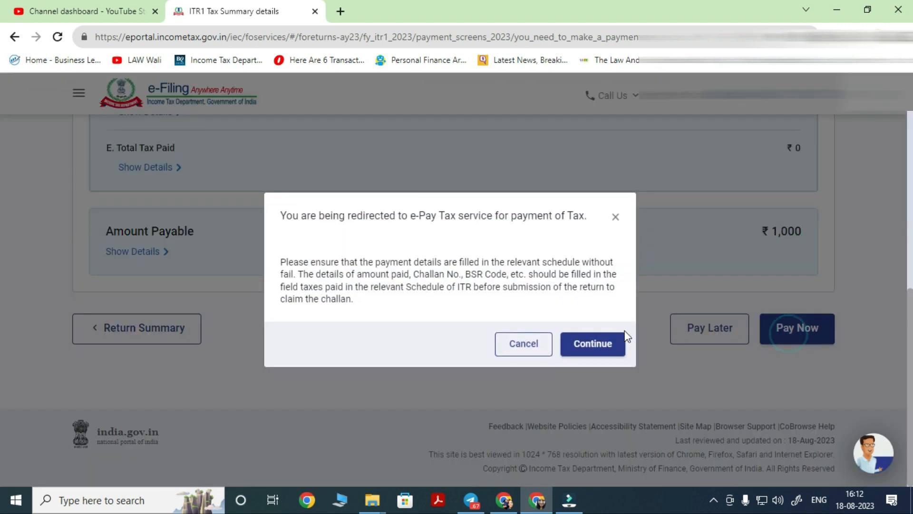
pyautogui.click(604, 349)
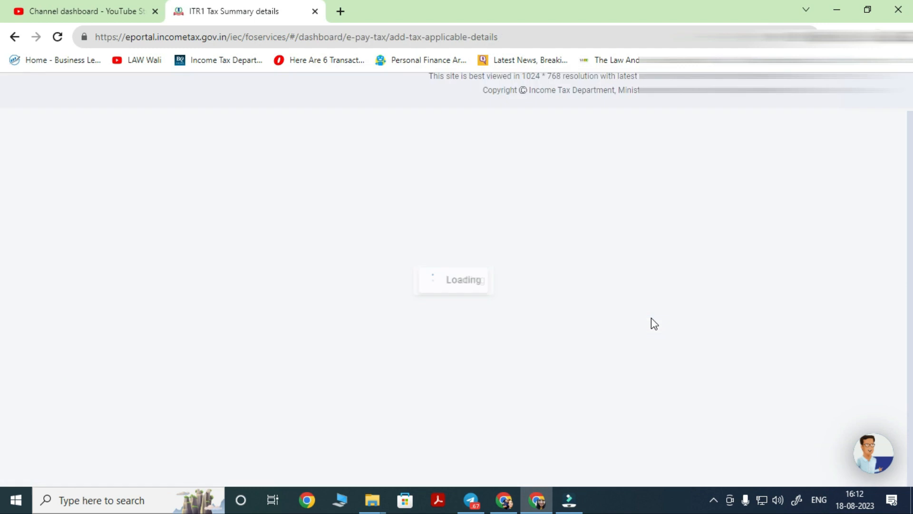
# Accept assessment year 2023-24 with Self-Assessment Tax (300), and continue with the pre-filled tax break-up of 1,000 under Others
pyautogui.scroll(-2, 638, 340)
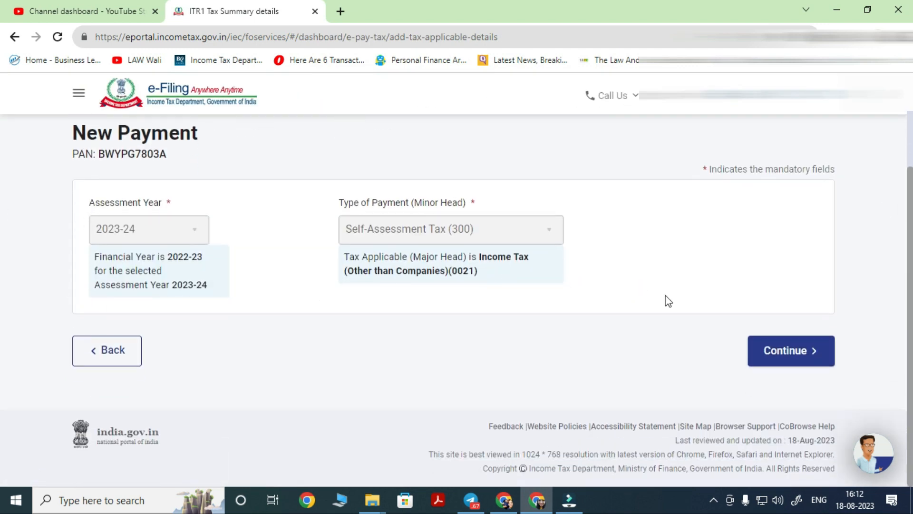
pyautogui.click(802, 359)
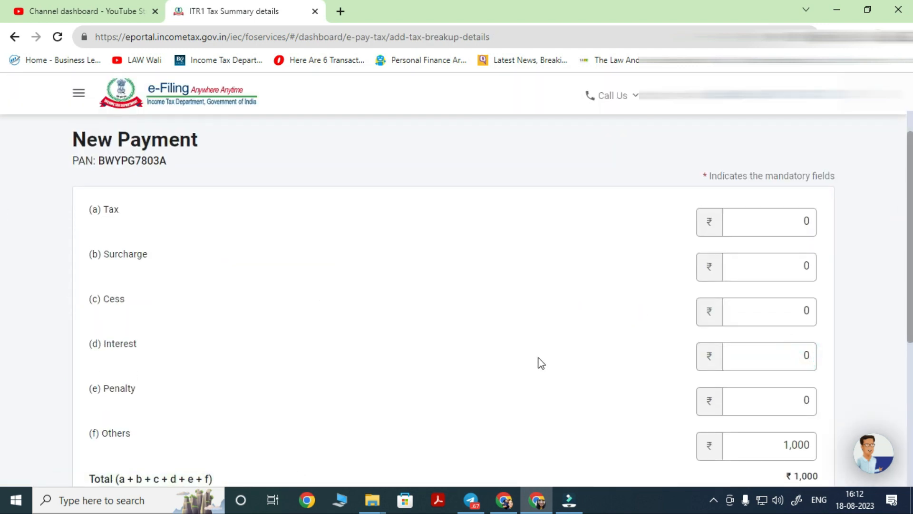
pyautogui.scroll(-4, 539, 361)
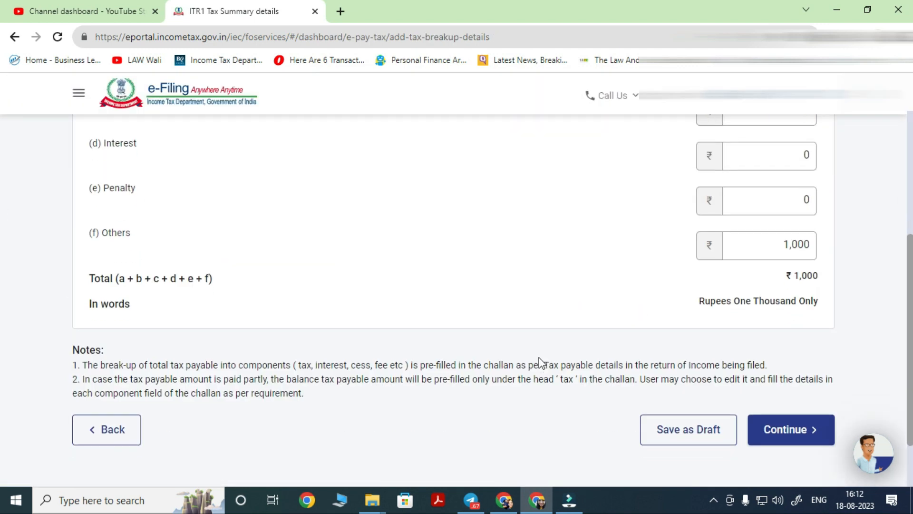
pyautogui.click(815, 430)
# Select Payment Gateway as the payment mode with HDFC Bank as the gateway, and continue to the preview
pyautogui.scroll(-5, 148, 309)
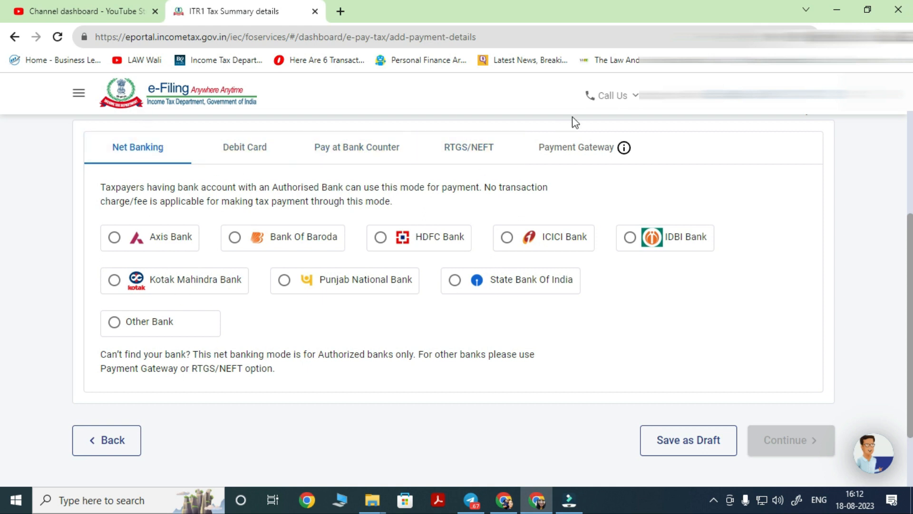
pyautogui.click(578, 146)
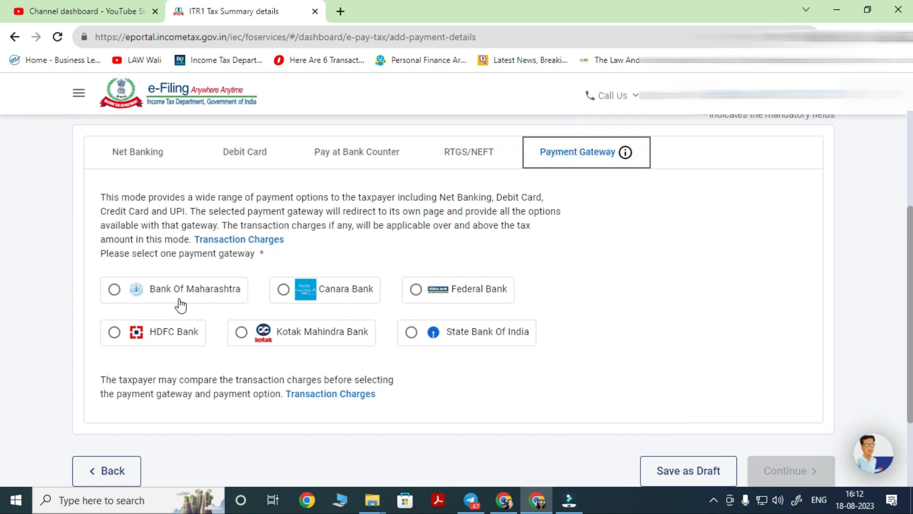
pyautogui.click(115, 332)
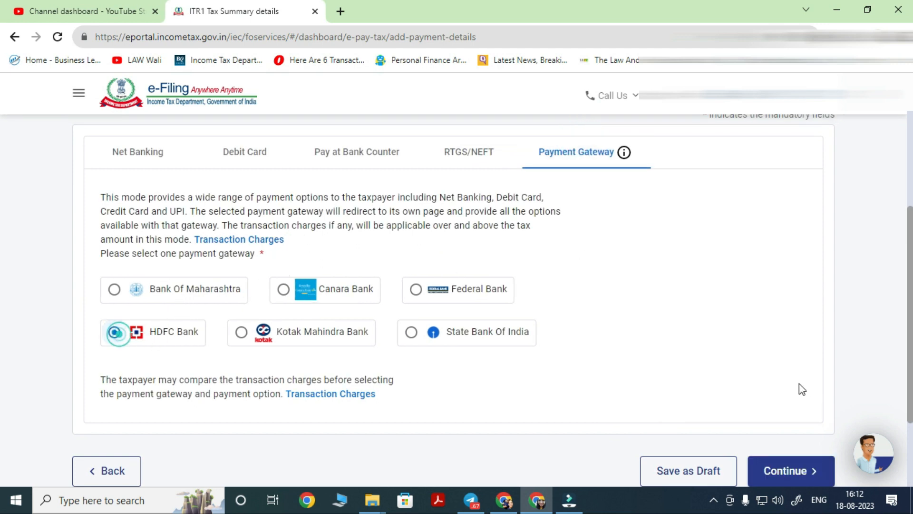
pyautogui.scroll(-2, 803, 390)
pyautogui.click(807, 354)
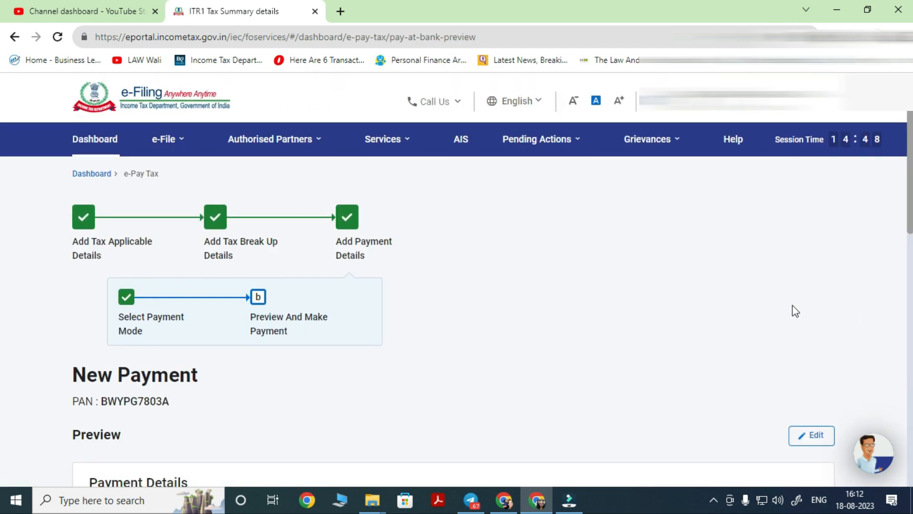
# Check the payment details and tax break-up in the payment preview, and proceed with Pay Now
pyautogui.scroll(-3, 497, 360)
pyautogui.scroll(-2, 495, 355)
pyautogui.scroll(2, 496, 355)
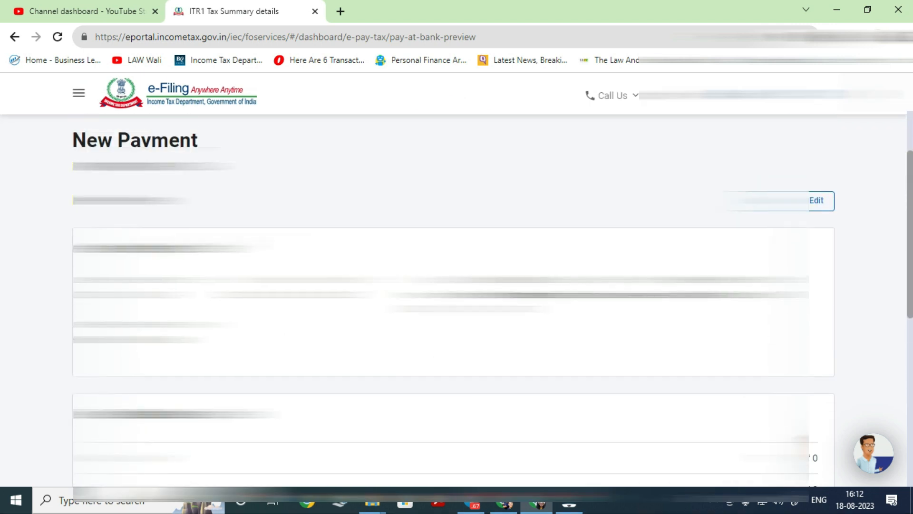
pyautogui.scroll(-6, 454, 300)
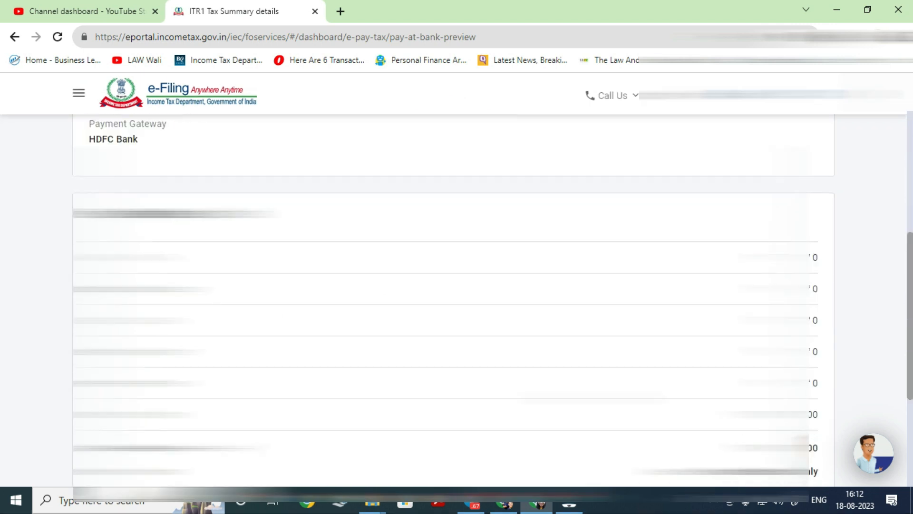
pyautogui.click(815, 386)
# Agree to the e-Pay Tax terms and conditions and submit the payment to the bank
pyautogui.scroll(-20, 438, 369)
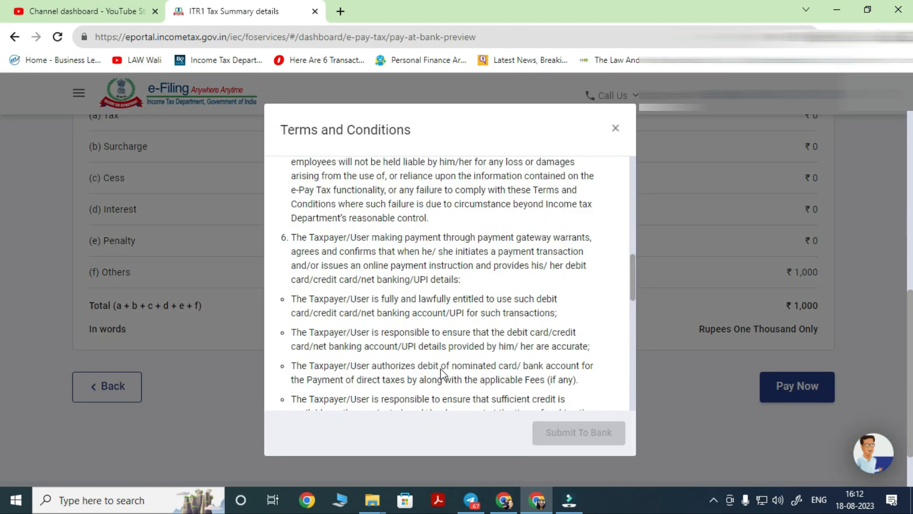
pyautogui.click(297, 387)
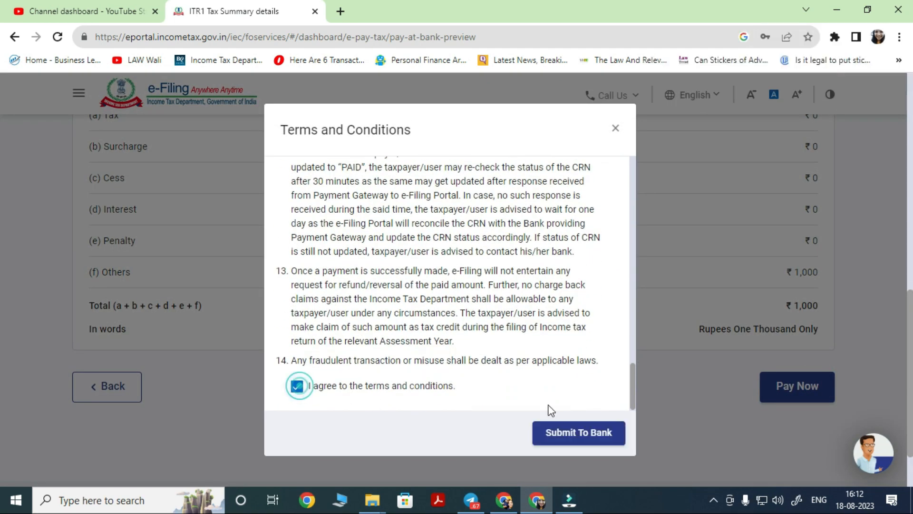
pyautogui.click(564, 430)
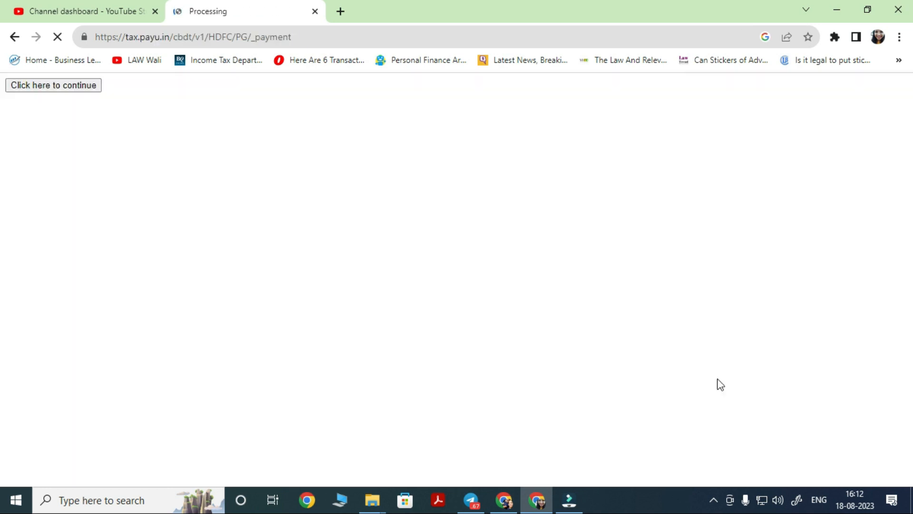